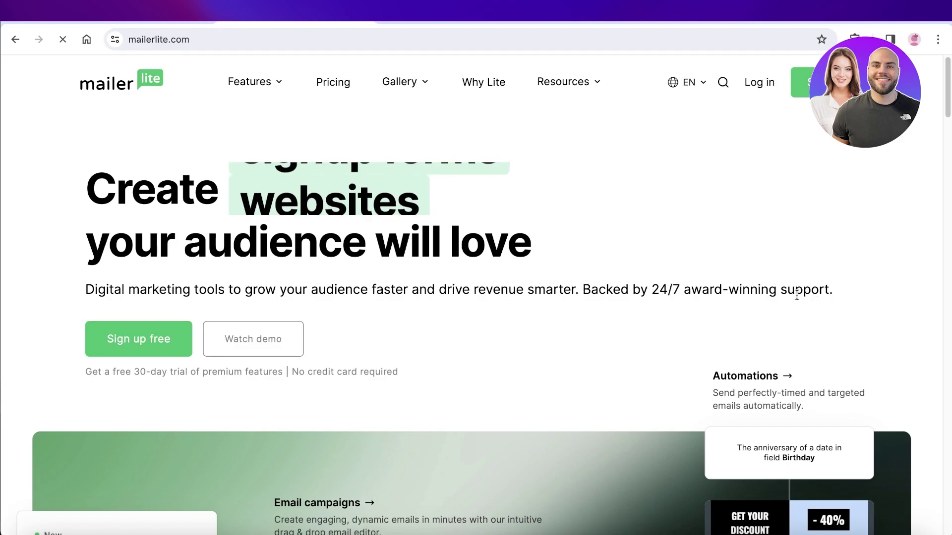
Browse the pricing page and switch the pricing back to Marketing plans.
{"action": "scroll", "coordinate": [784, 304], "scroll_direction": "down", "scroll_amount": 1}
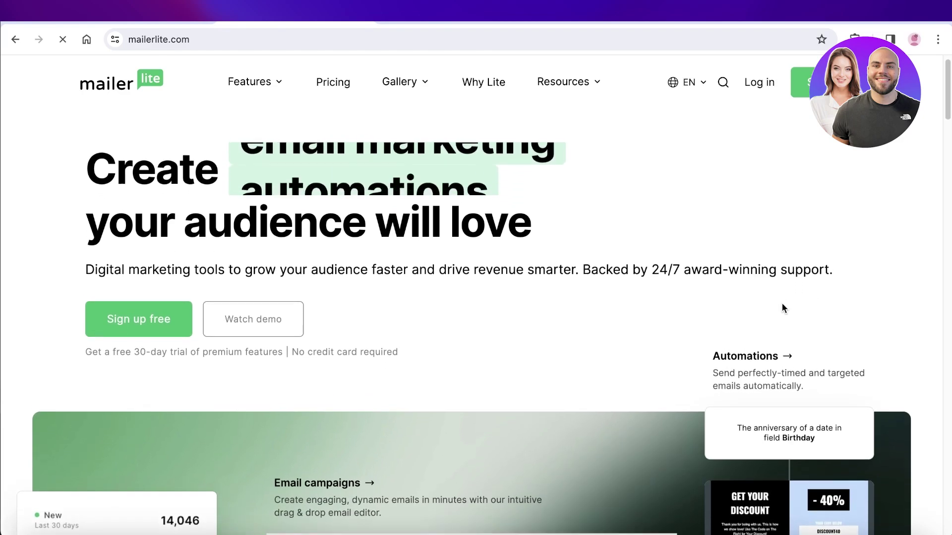
{"action": "scroll", "coordinate": [783, 303], "scroll_direction": "down", "scroll_amount": 2}
{"action": "scroll", "coordinate": [781, 308], "scroll_direction": "up", "scroll_amount": 2}
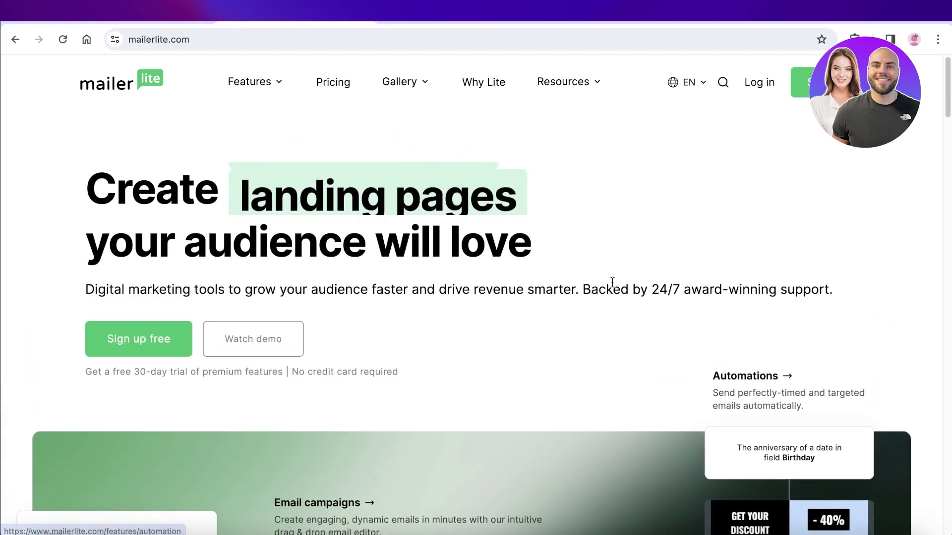
{"action": "scroll", "coordinate": [612, 278], "scroll_direction": "down", "scroll_amount": 5}
{"action": "scroll", "coordinate": [612, 282], "scroll_direction": "down", "scroll_amount": 12}
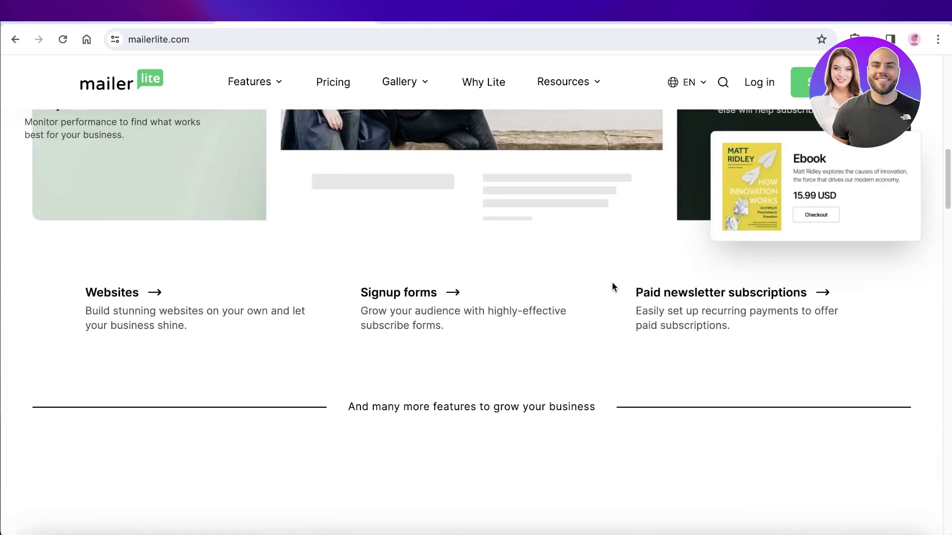
{"action": "scroll", "coordinate": [614, 287], "scroll_direction": "down", "scroll_amount": 2}
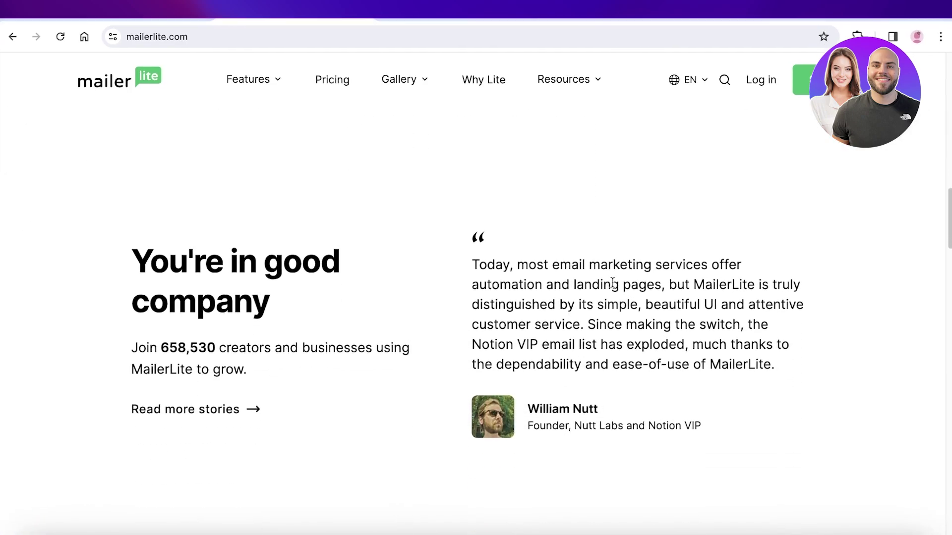
{"action": "scroll", "coordinate": [620, 296], "scroll_direction": "up", "scroll_amount": 5}
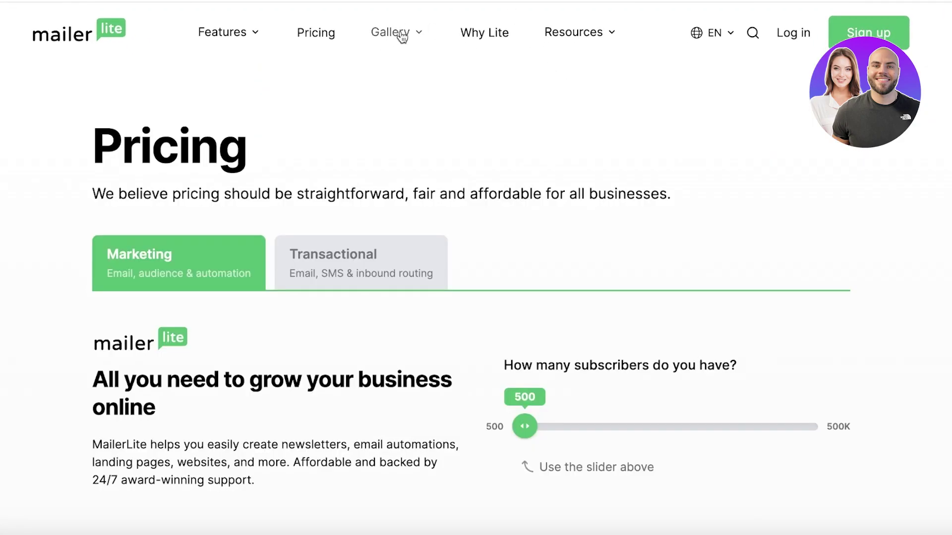
{"action": "scroll", "coordinate": [406, 119], "scroll_direction": "down", "scroll_amount": 2}
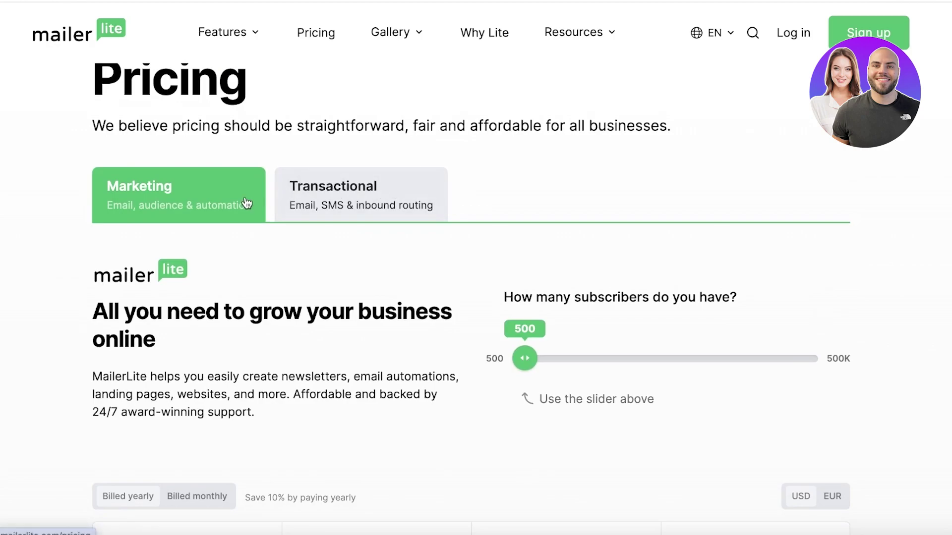
{"action": "scroll", "coordinate": [239, 196], "scroll_direction": "down", "scroll_amount": 3}
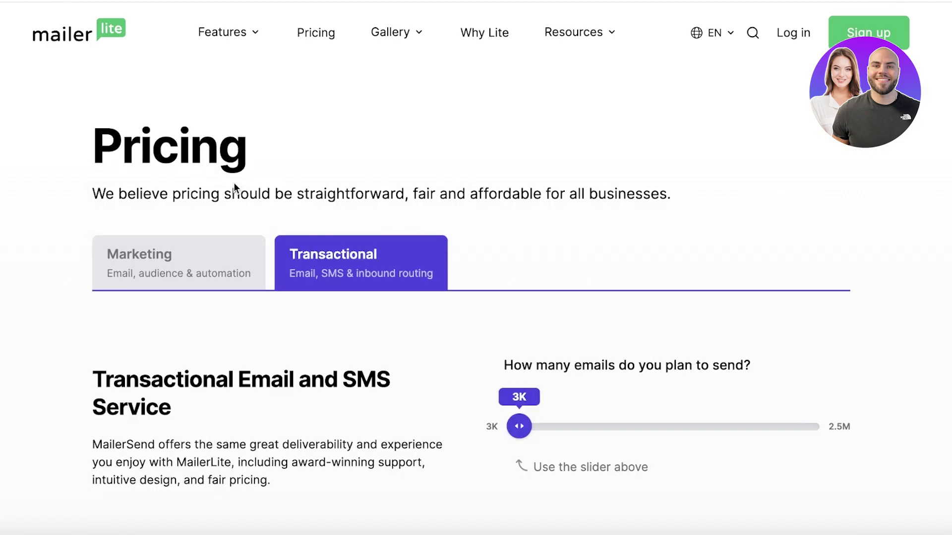
{"action": "scroll", "coordinate": [234, 186], "scroll_direction": "down", "scroll_amount": 3}
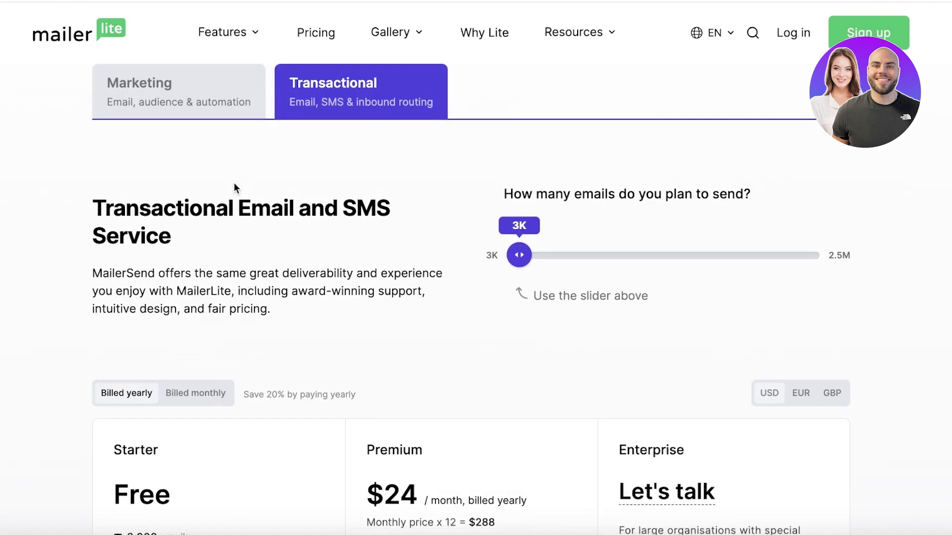
{"action": "scroll", "coordinate": [234, 186], "scroll_direction": "up", "scroll_amount": 3}
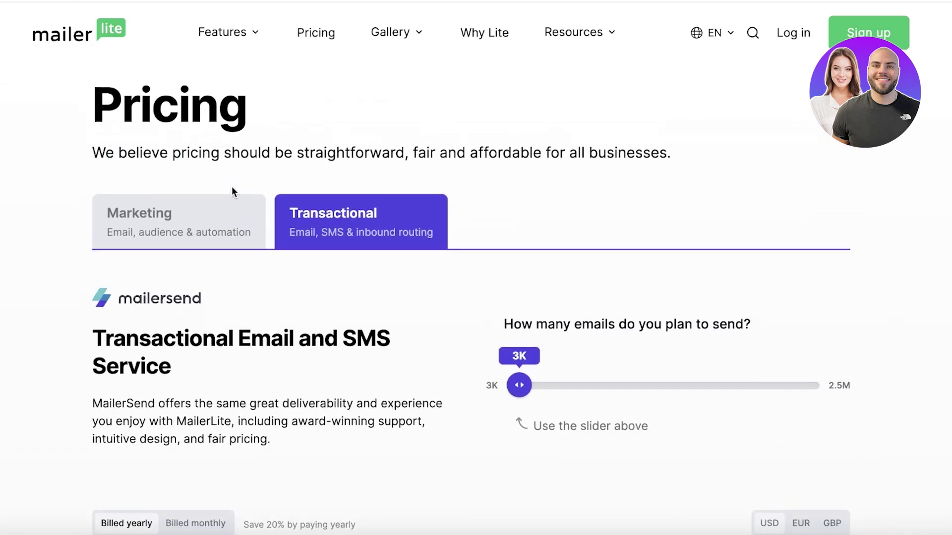
{"action": "left_click", "coordinate": [222, 222]}
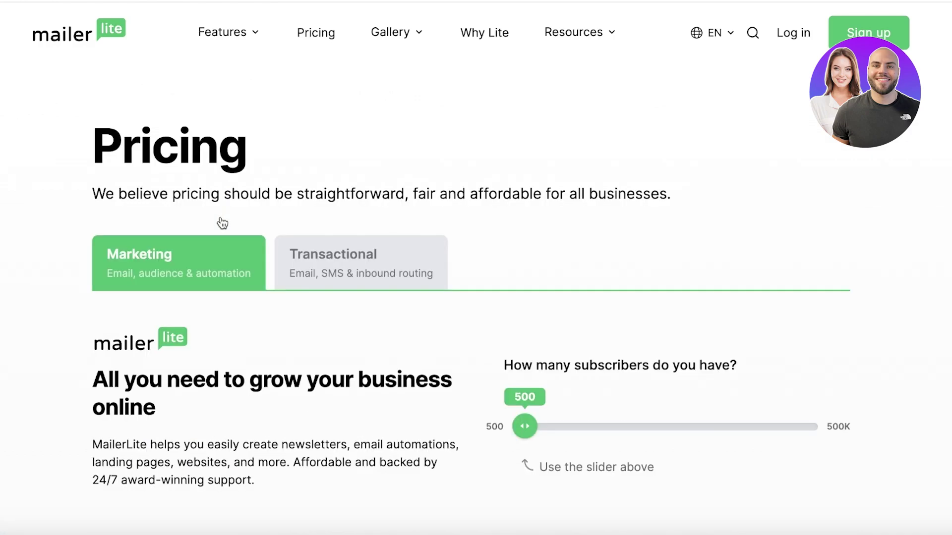
Set the subscriber slider to 15K: Advanced $135/month and Growing Business $98.10/month.
{"action": "scroll", "coordinate": [215, 257], "scroll_direction": "down", "scroll_amount": 5}
{"action": "scroll", "coordinate": [215, 256], "scroll_direction": "down", "scroll_amount": 3}
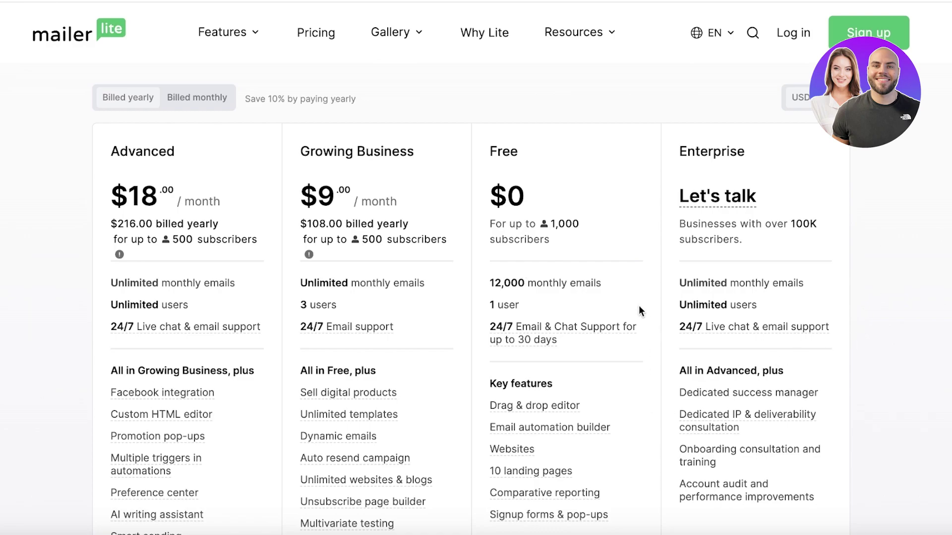
{"action": "scroll", "coordinate": [638, 305], "scroll_direction": "up", "scroll_amount": 3}
{"action": "scroll", "coordinate": [451, 197], "scroll_direction": "down", "scroll_amount": 3}
{"action": "scroll", "coordinate": [246, 133], "scroll_direction": "up", "scroll_amount": 1}
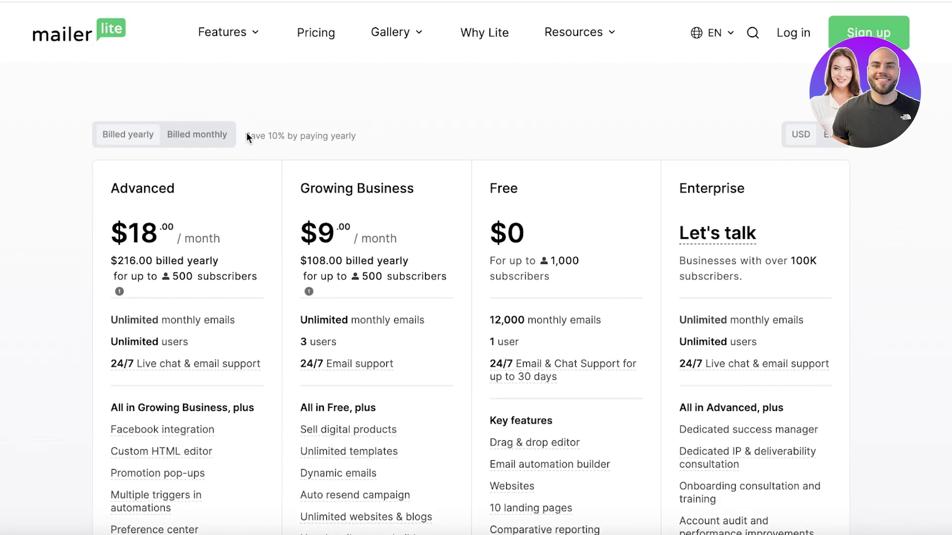
{"action": "scroll", "coordinate": [170, 181], "scroll_direction": "up", "scroll_amount": 4}
{"action": "left_click_drag", "start_coordinate": [527, 186], "coordinate": [563, 187]}
{"action": "scroll", "coordinate": [393, 323], "scroll_direction": "down", "scroll_amount": 1}
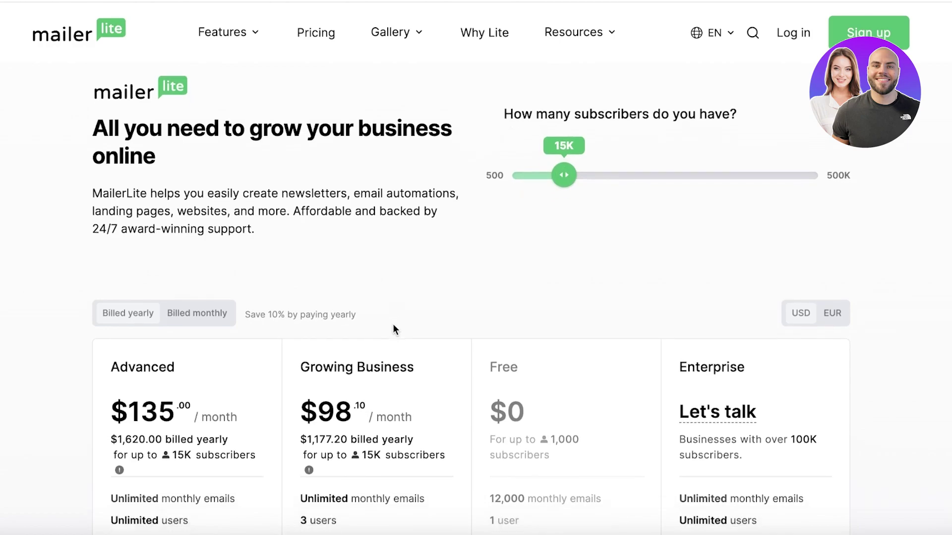
{"action": "scroll", "coordinate": [383, 288], "scroll_direction": "up", "scroll_amount": 1}
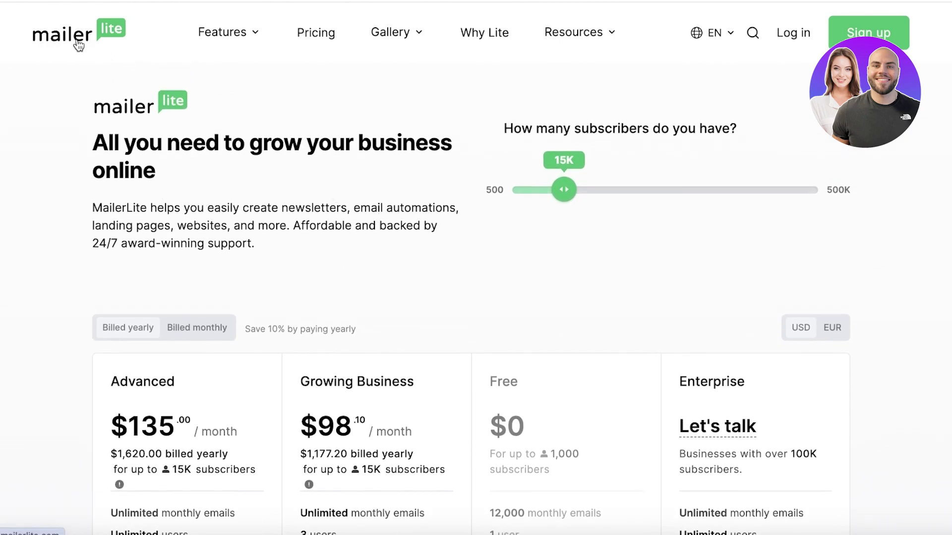
Start the free-account sign-up and enter the company name.
{"action": "left_click", "coordinate": [894, 42]}
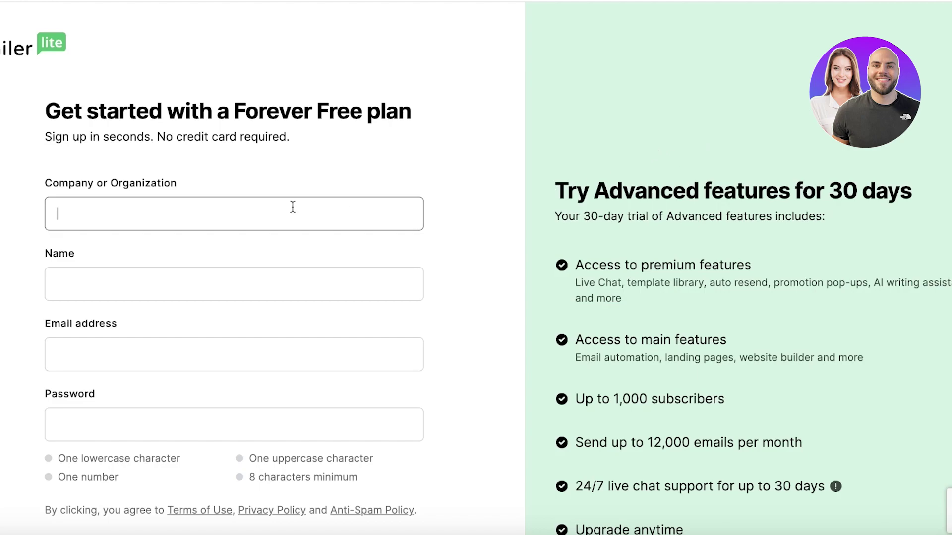
{"action": "type", "text": "Emeln"}
{"action": "key", "text": "BackSpace"}
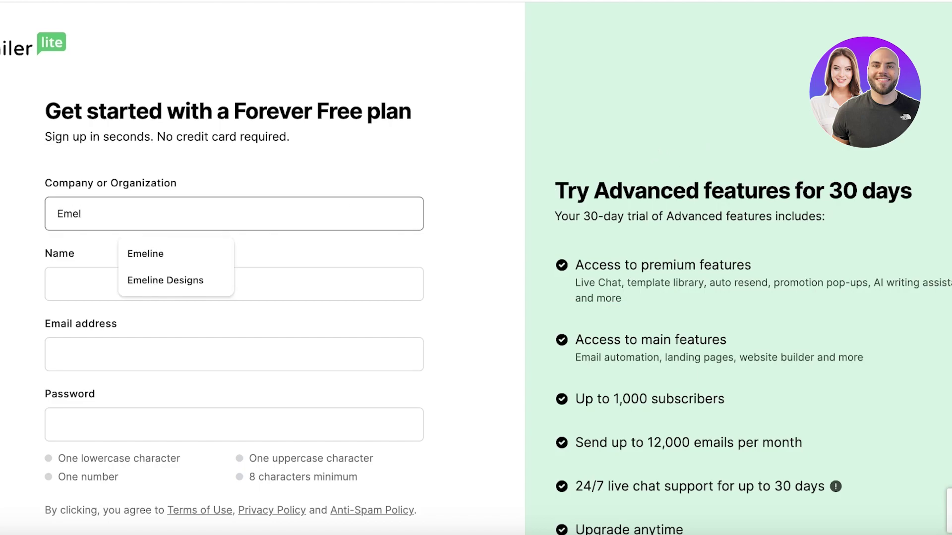
{"action": "type", "text": "ine"}
Autofill the name and e-mail, enter a password, and create the account.
{"action": "left_click", "coordinate": [70, 280]}
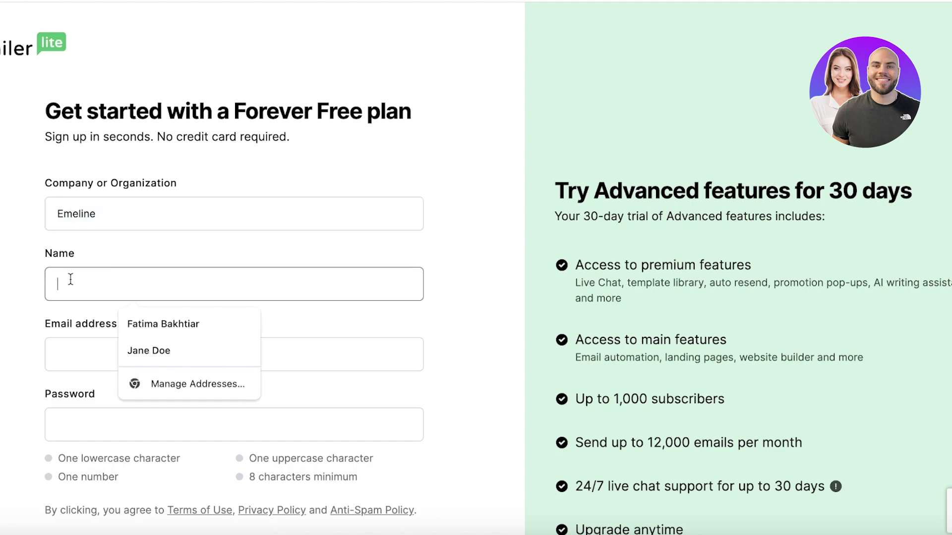
{"action": "left_click", "coordinate": [153, 349]}
{"action": "left_click", "coordinate": [153, 350]}
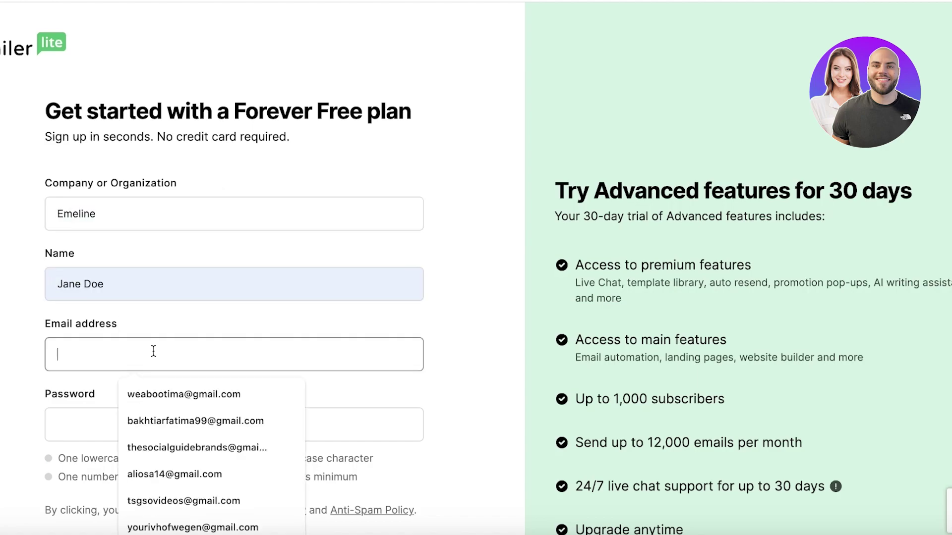
{"action": "left_click", "coordinate": [165, 385]}
{"action": "scroll", "coordinate": [165, 386], "scroll_direction": "down", "scroll_amount": 1}
{"action": "left_click", "coordinate": [164, 385]}
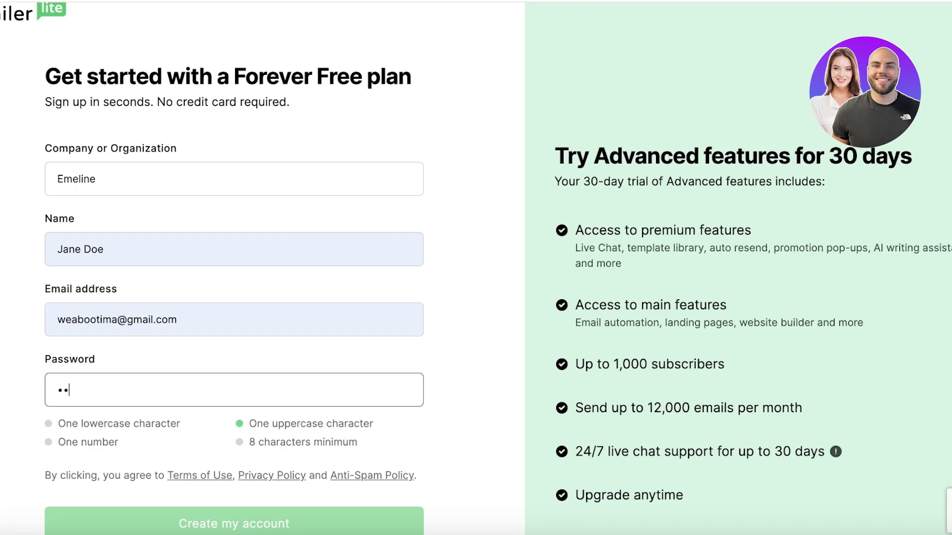
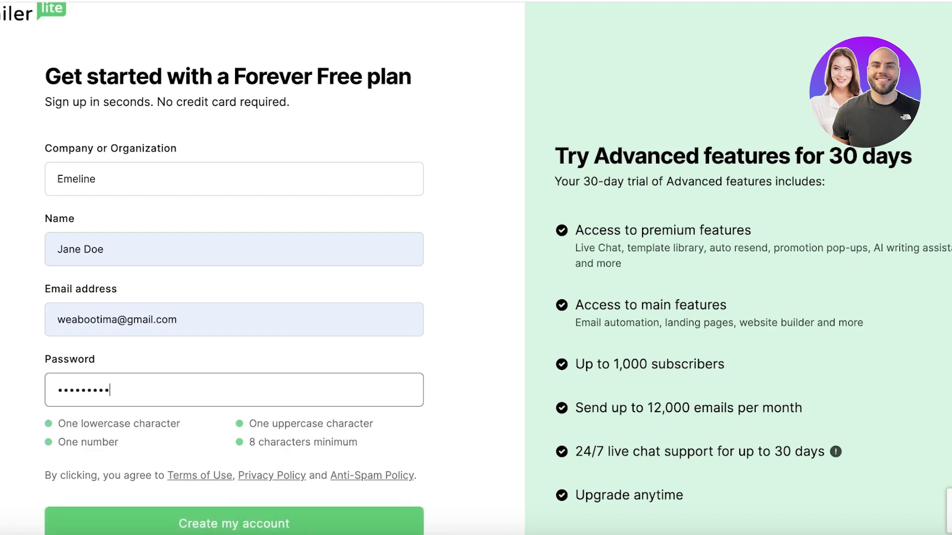
{"action": "scroll", "coordinate": [168, 372], "scroll_direction": "down", "scroll_amount": 4}
{"action": "left_click", "coordinate": [192, 287]}
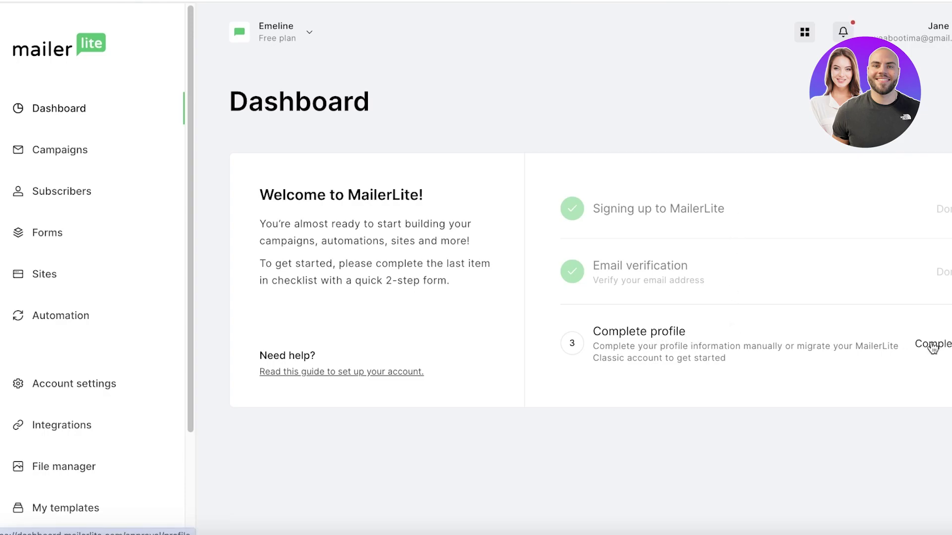
Open the Complete profile form, return to the Dashboard, and review the onboarding checklist.
{"action": "left_click", "coordinate": [932, 347]}
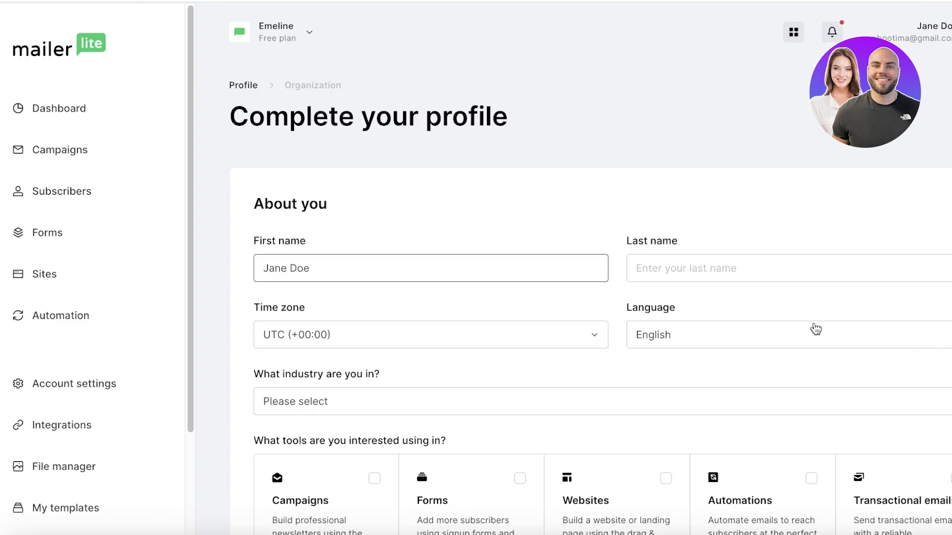
{"action": "scroll", "coordinate": [675, 296], "scroll_direction": "down", "scroll_amount": 2}
{"action": "scroll", "coordinate": [322, 268], "scroll_direction": "up", "scroll_amount": 3}
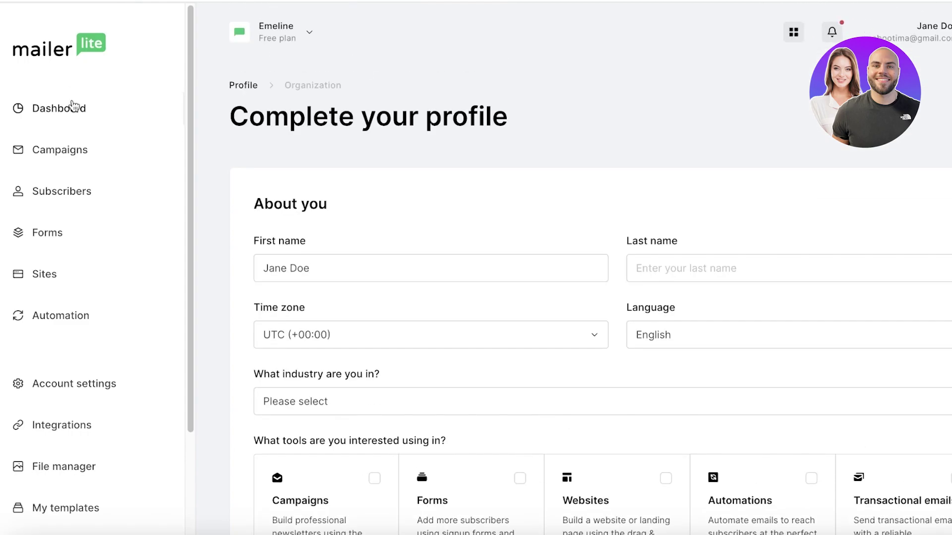
{"action": "left_click", "coordinate": [72, 106]}
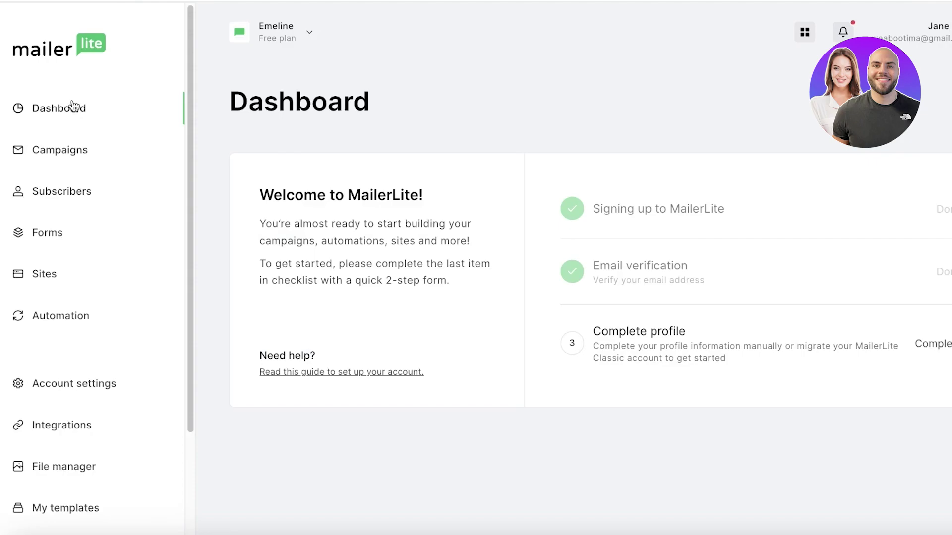
{"action": "scroll", "coordinate": [79, 280], "scroll_direction": "down", "scroll_amount": 3}
{"action": "scroll", "coordinate": [76, 272], "scroll_direction": "up", "scroll_amount": 3}
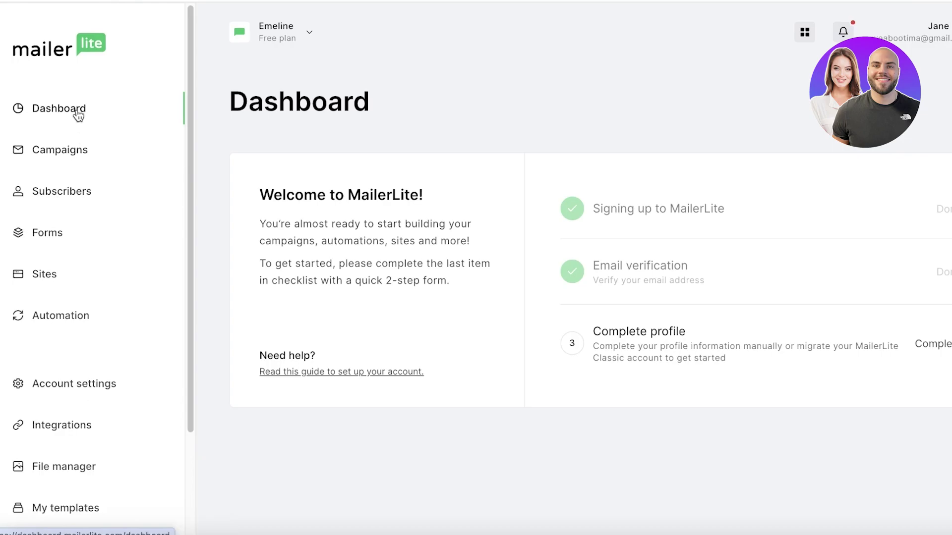
{"action": "scroll", "coordinate": [68, 152], "scroll_direction": "down", "scroll_amount": 3}
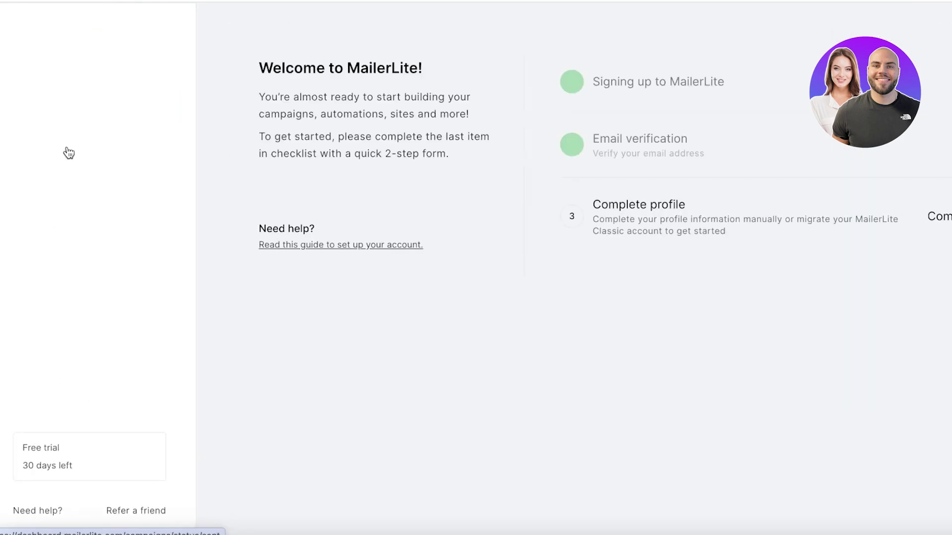
{"action": "scroll", "coordinate": [68, 153], "scroll_direction": "up", "scroll_amount": 3}
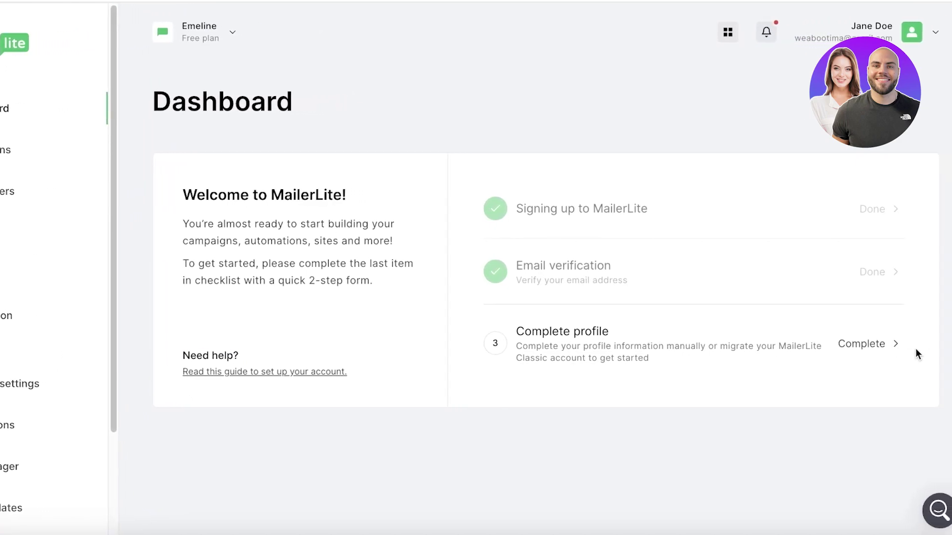
Reopen the profile form, enter the last name, and remove the surname from the first name.
{"action": "left_click", "coordinate": [862, 347]}
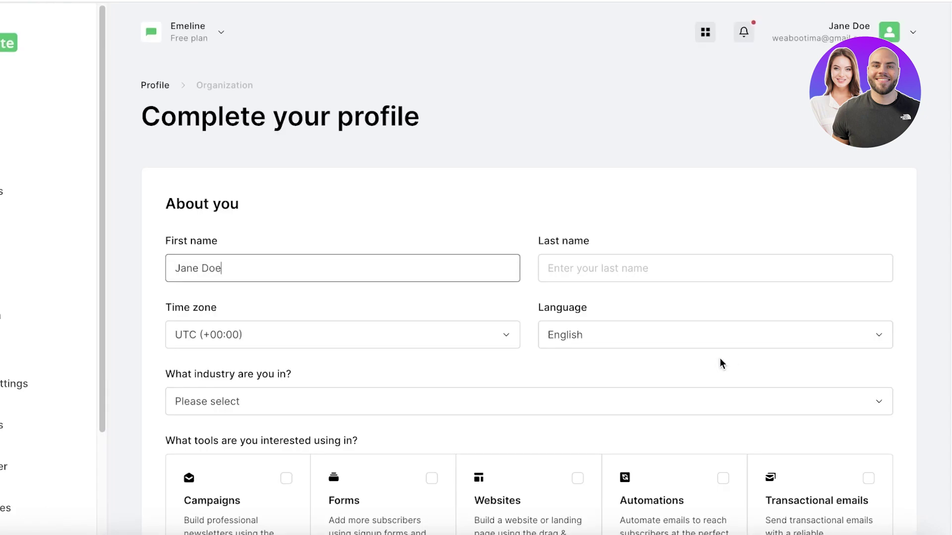
{"action": "left_click", "coordinate": [648, 266]}
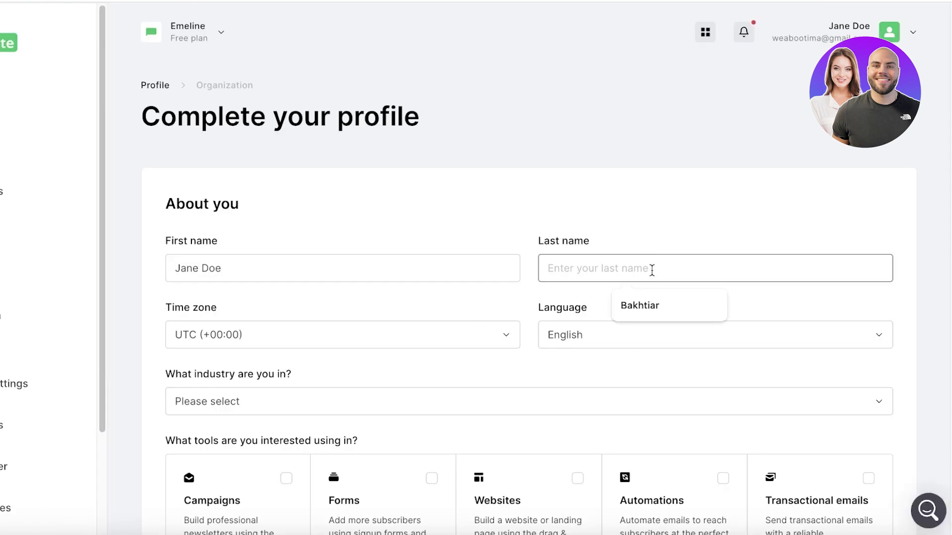
{"action": "type", "text": "DOe"}
{"action": "left_click", "coordinate": [221, 269]}
{"action": "key", "text": "shift+Left"}
{"action": "key", "text": "shift+Left"}
{"action": "key", "text": "shift+Left"}
{"action": "key", "text": "shift+Left"}
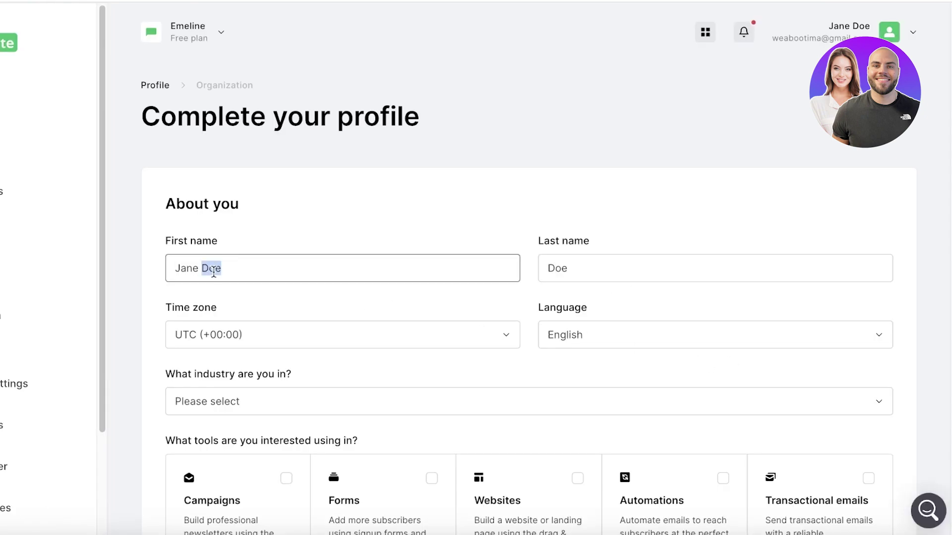
{"action": "key", "text": "BackSpace"}
Set the industry to Retail, tick Campaigns and Forms interests, and continue to the next step.
{"action": "left_click", "coordinate": [189, 399]}
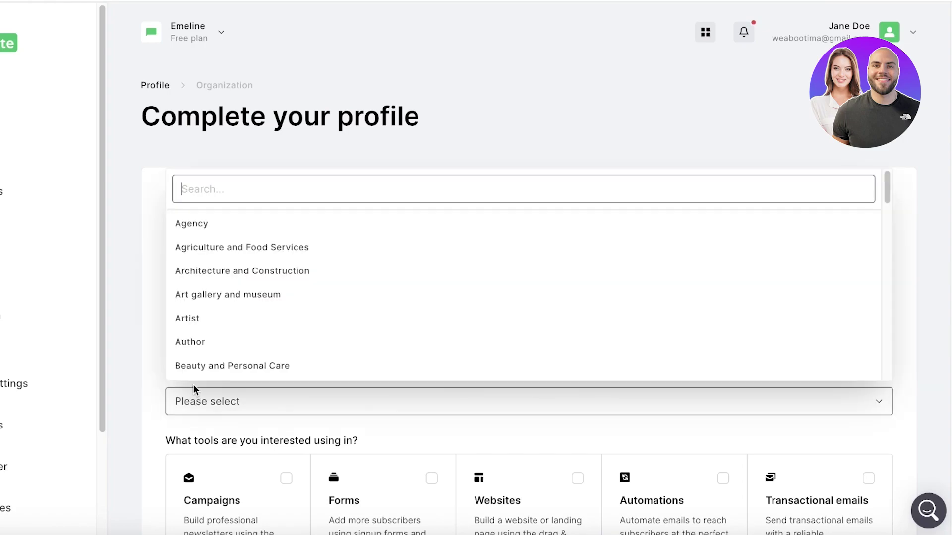
{"action": "type", "text": "reta"}
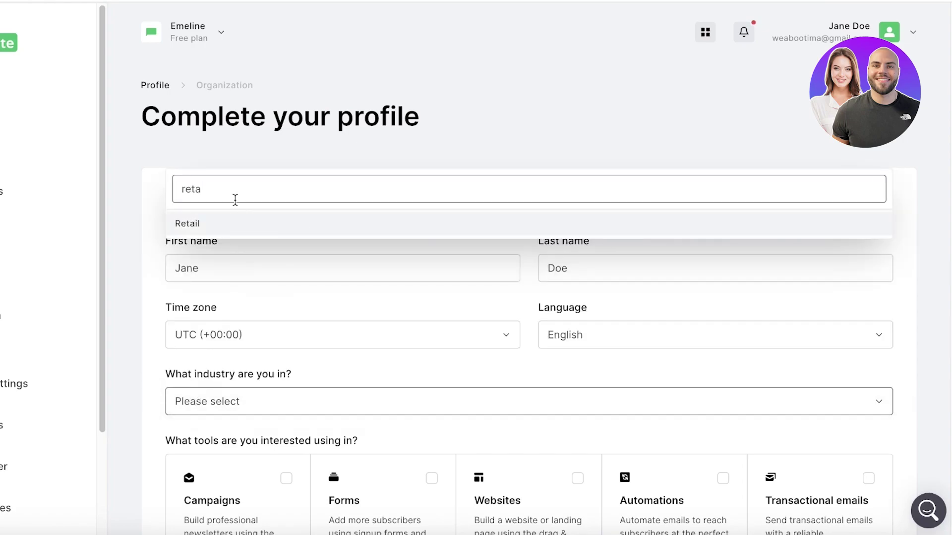
{"action": "left_click", "coordinate": [231, 226]}
{"action": "scroll", "coordinate": [283, 274], "scroll_direction": "down", "scroll_amount": 3}
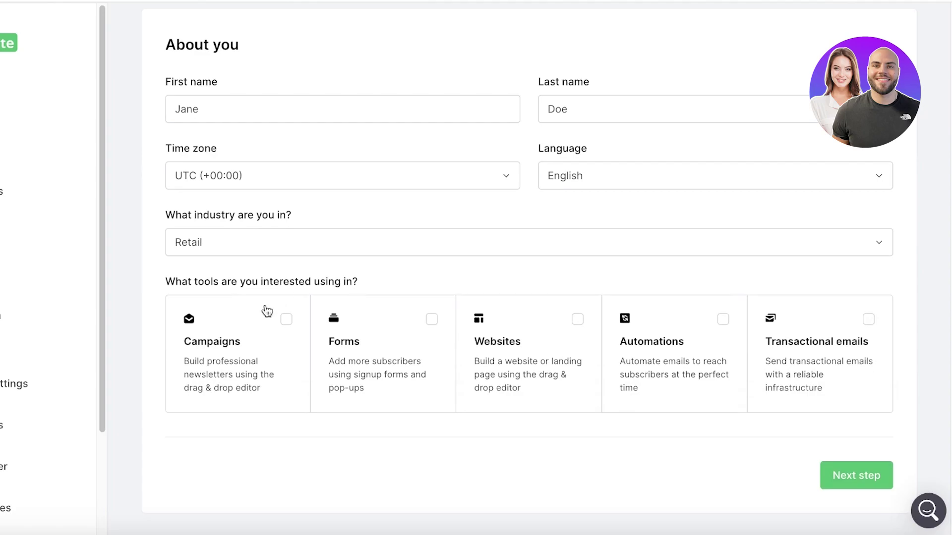
{"action": "left_click", "coordinate": [238, 330]}
{"action": "left_click", "coordinate": [412, 331]}
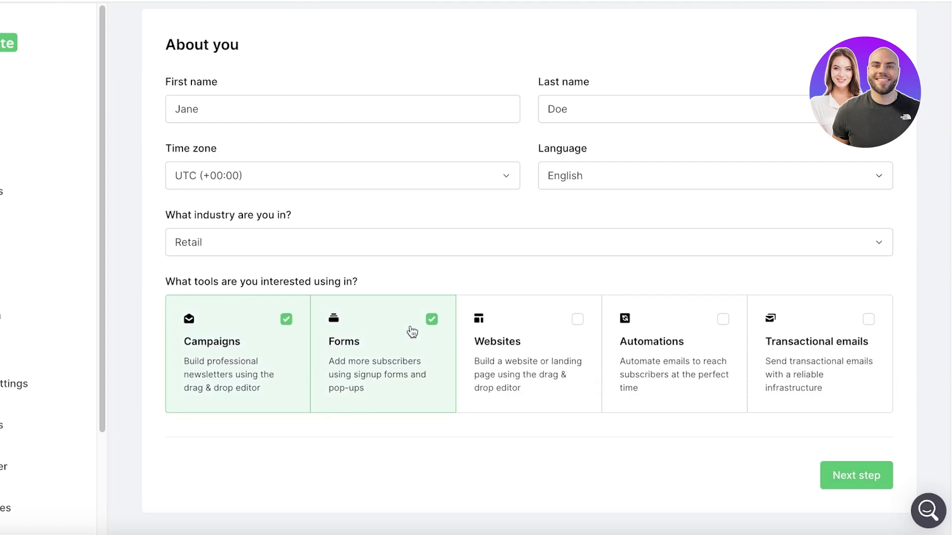
{"action": "left_click", "coordinate": [853, 490]}
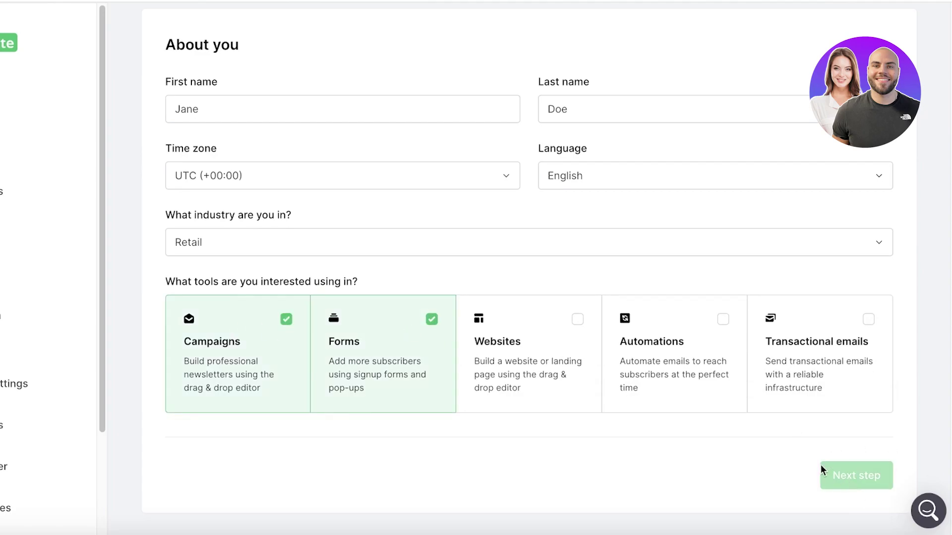
Agree to the Anti-Spam policy and opt in to helpful content and product update emails.
{"action": "scroll", "coordinate": [468, 275], "scroll_direction": "down", "scroll_amount": 1}
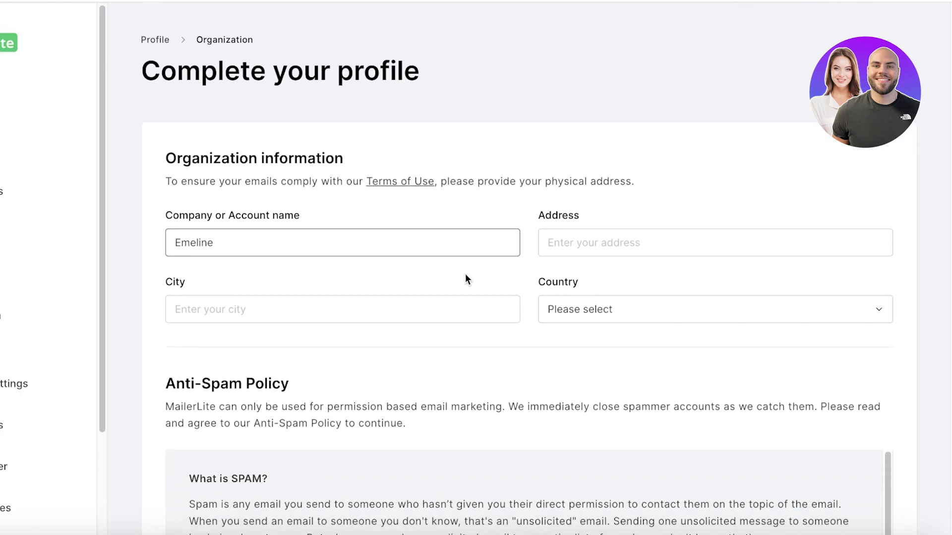
{"action": "scroll", "coordinate": [465, 274], "scroll_direction": "down", "scroll_amount": 10}
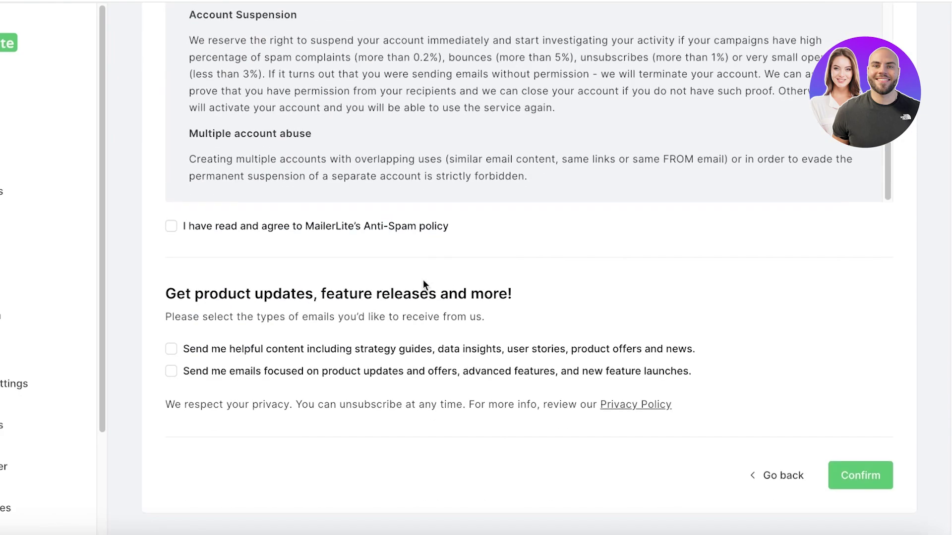
{"action": "left_click", "coordinate": [208, 230]}
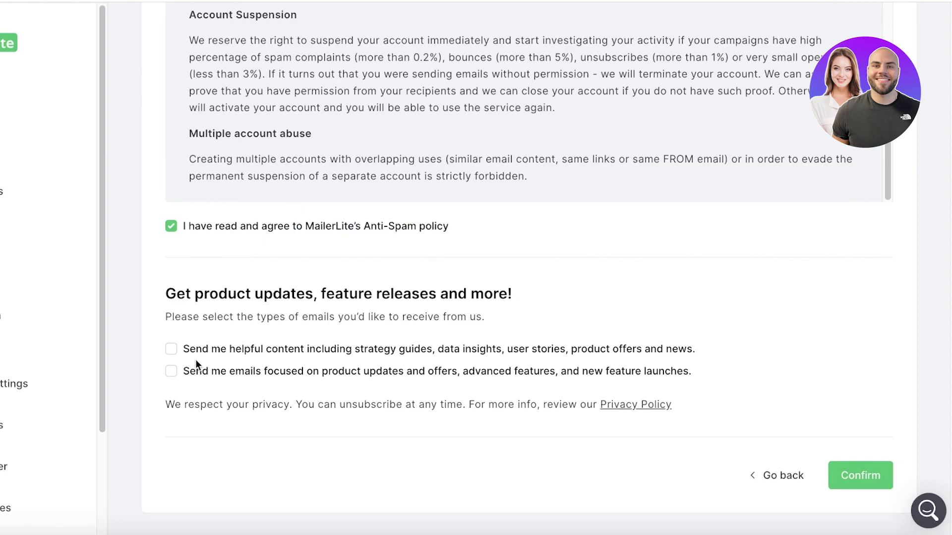
{"action": "left_click", "coordinate": [885, 474]}
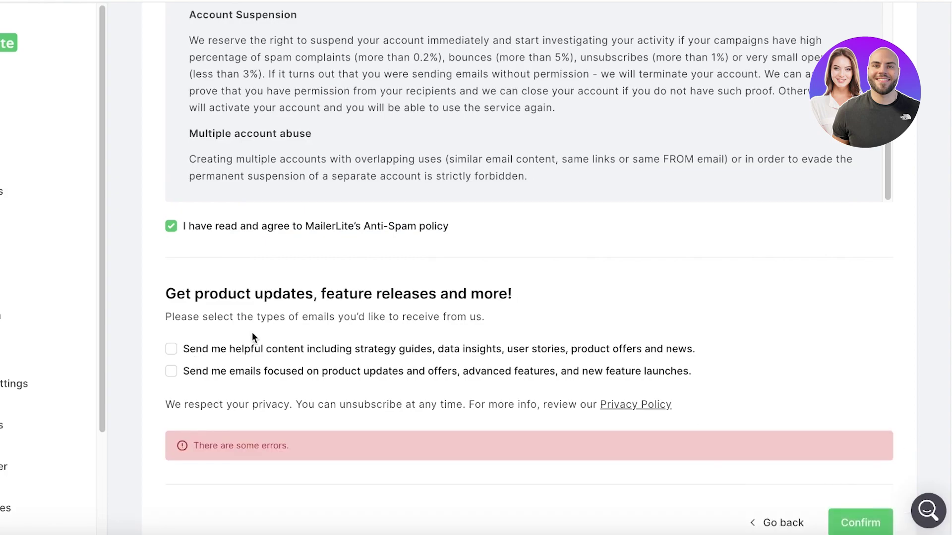
{"action": "left_click", "coordinate": [228, 355]}
{"action": "left_click", "coordinate": [238, 372]}
{"action": "scroll", "coordinate": [239, 374], "scroll_direction": "up", "scroll_amount": 10}
Autofill the organization's address and city and set the country to Pakistan.
{"action": "left_click", "coordinate": [631, 293]}
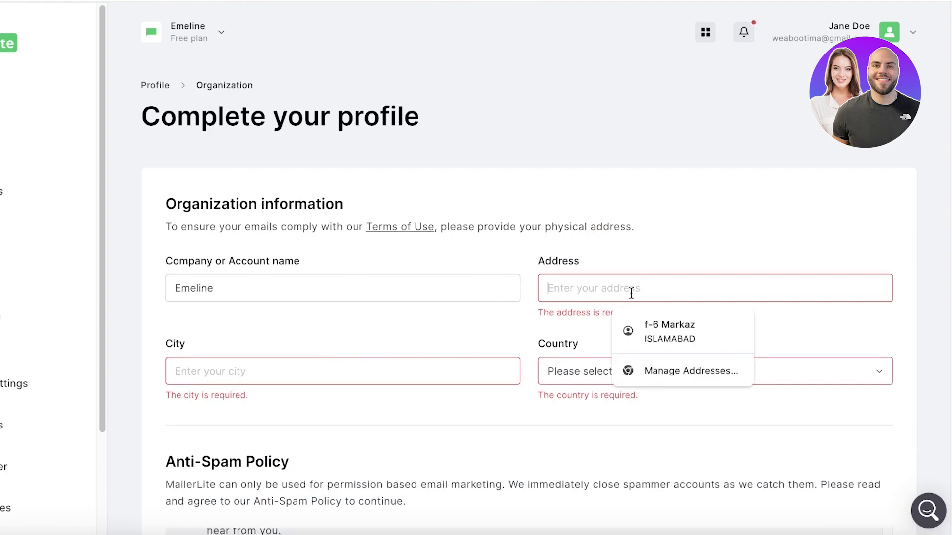
{"action": "left_click", "coordinate": [647, 329]}
{"action": "left_click", "coordinate": [602, 371]}
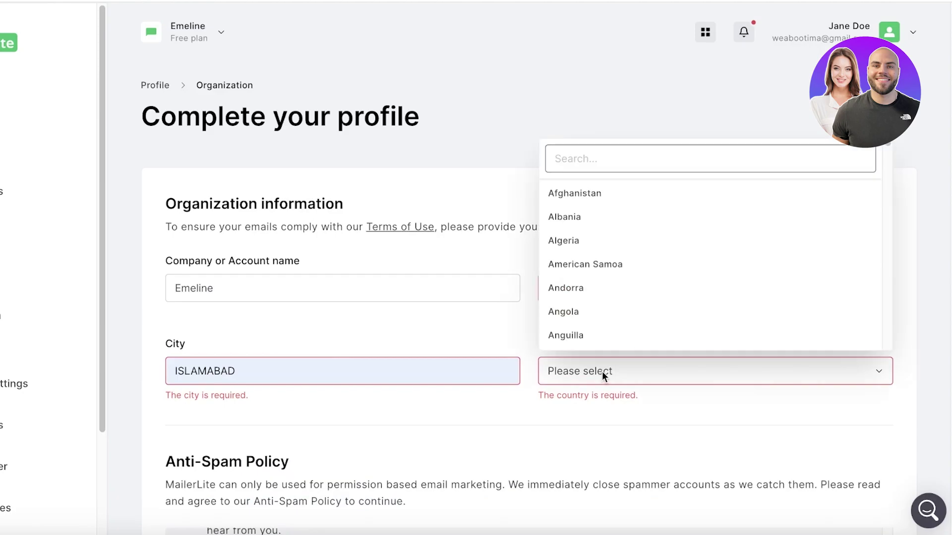
{"action": "type", "text": "pa"}
{"action": "left_click", "coordinate": [595, 240]}
{"action": "scroll", "coordinate": [841, 446], "scroll_direction": "down", "scroll_amount": 10}
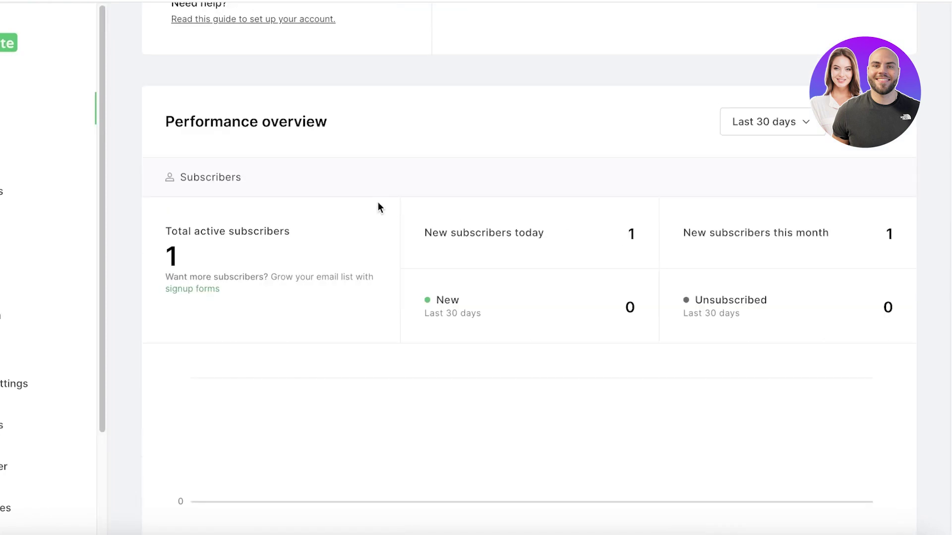
Review the dashboard Performance overview, then go via Campaigns to Subscribers showing 1 active subscriber.
{"action": "scroll", "coordinate": [619, 171], "scroll_direction": "up", "scroll_amount": 3}
{"action": "scroll", "coordinate": [480, 139], "scroll_direction": "down", "scroll_amount": 4}
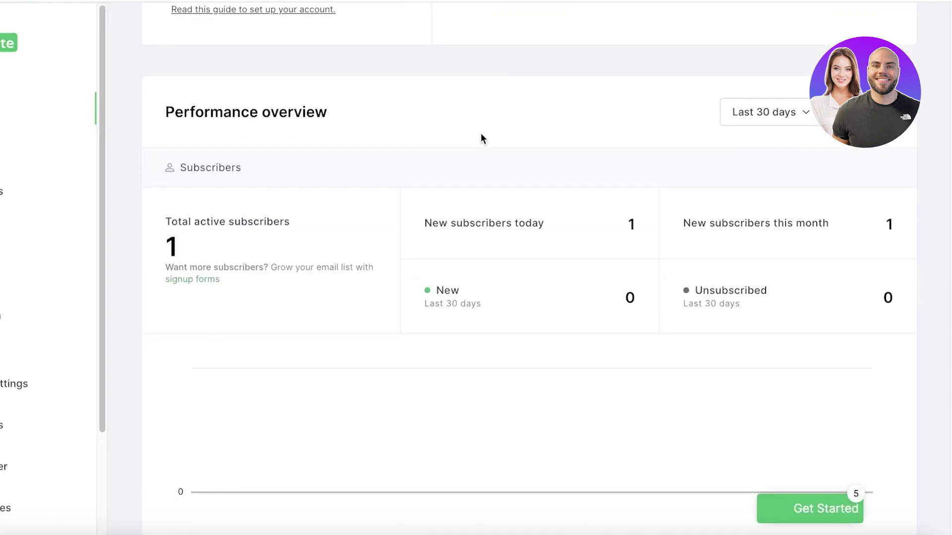
{"action": "scroll", "coordinate": [479, 139], "scroll_direction": "down", "scroll_amount": 4}
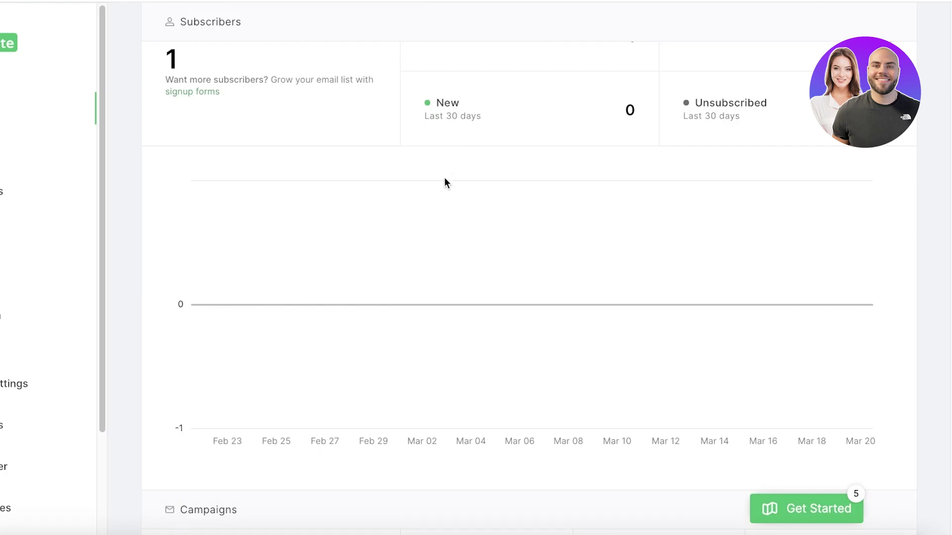
{"action": "scroll", "coordinate": [414, 187], "scroll_direction": "up", "scroll_amount": 4}
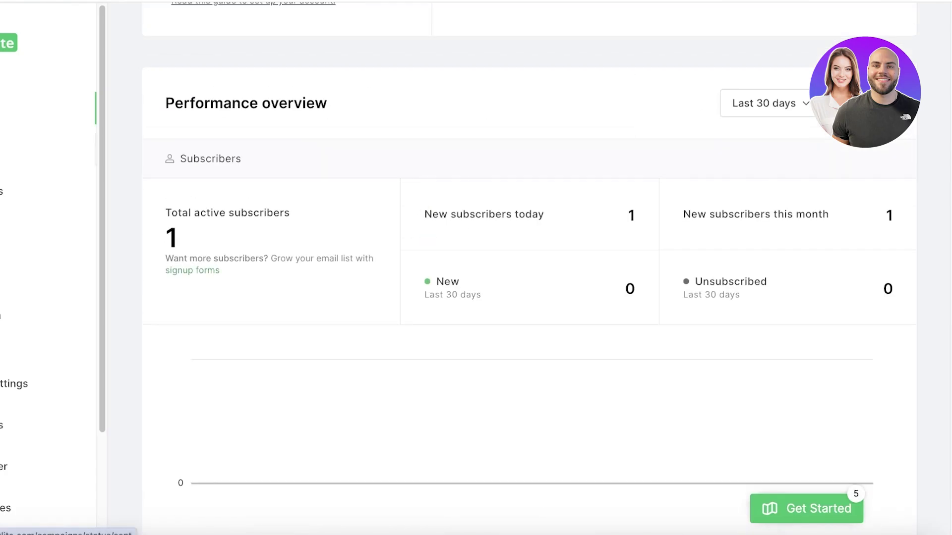
{"action": "left_click", "coordinate": [10, 150]}
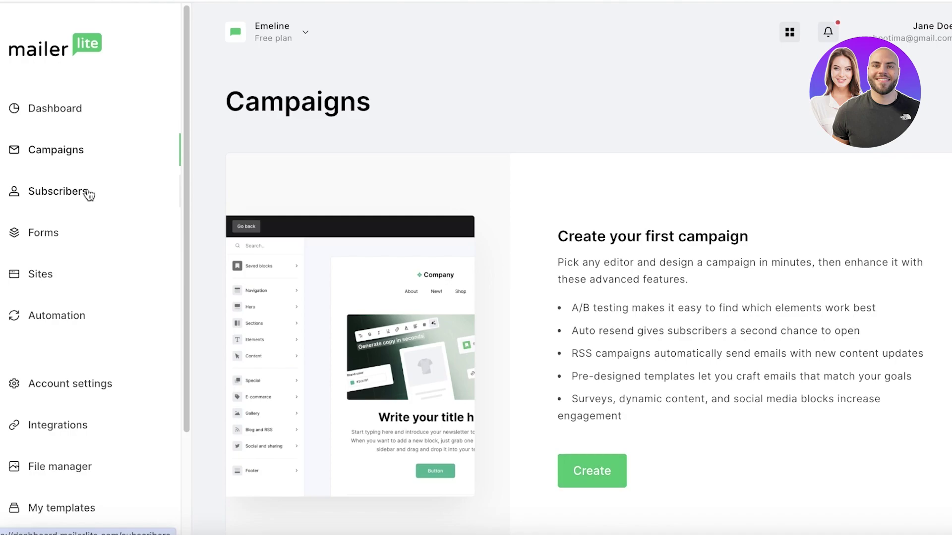
{"action": "left_click", "coordinate": [89, 194]}
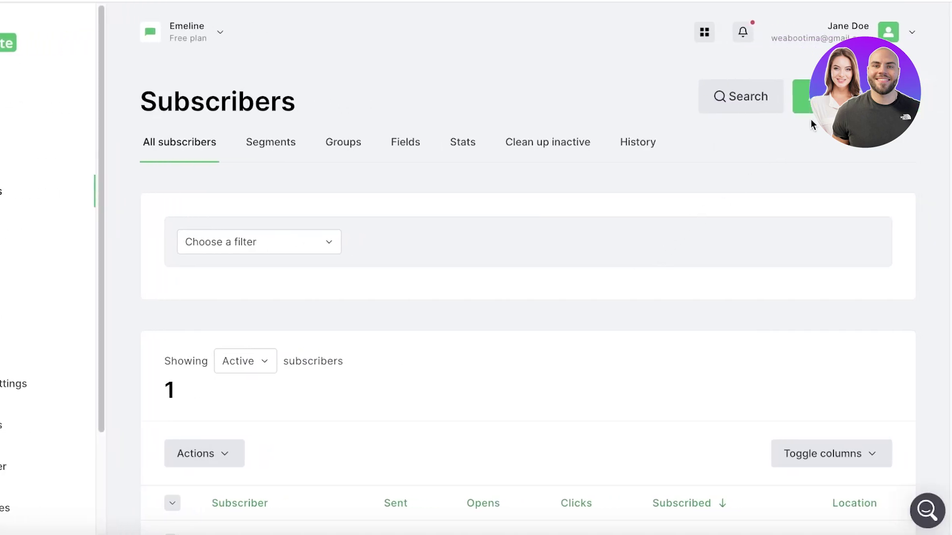
Open Add subscribers, glance at the spreadsheet import option, and choose Add single subscriber.
{"action": "left_click", "coordinate": [803, 96]}
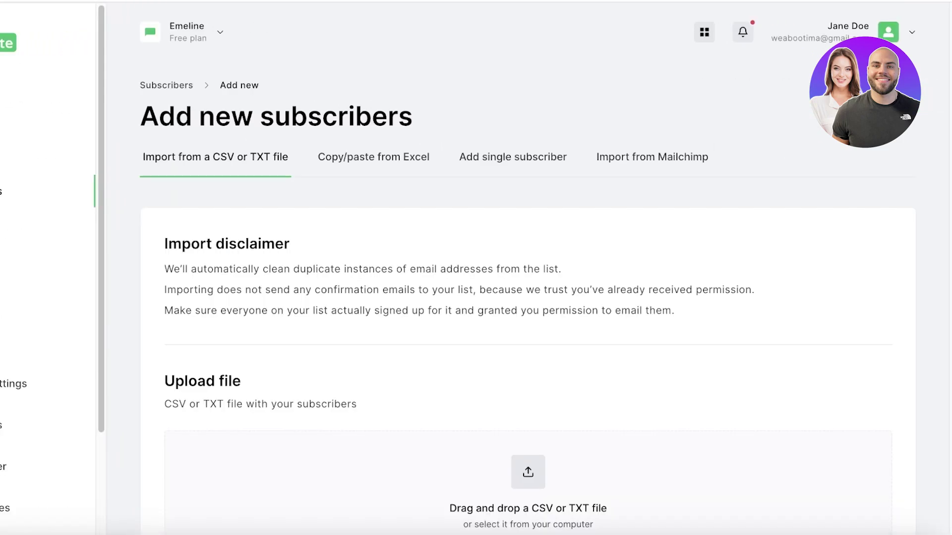
{"action": "scroll", "coordinate": [783, 191], "scroll_direction": "down", "scroll_amount": 3}
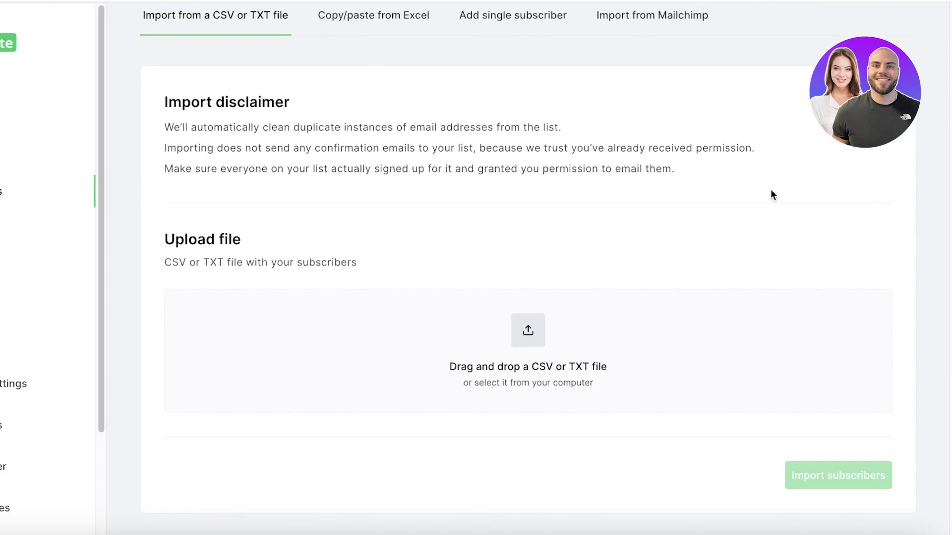
{"action": "scroll", "coordinate": [550, 226], "scroll_direction": "up", "scroll_amount": 1}
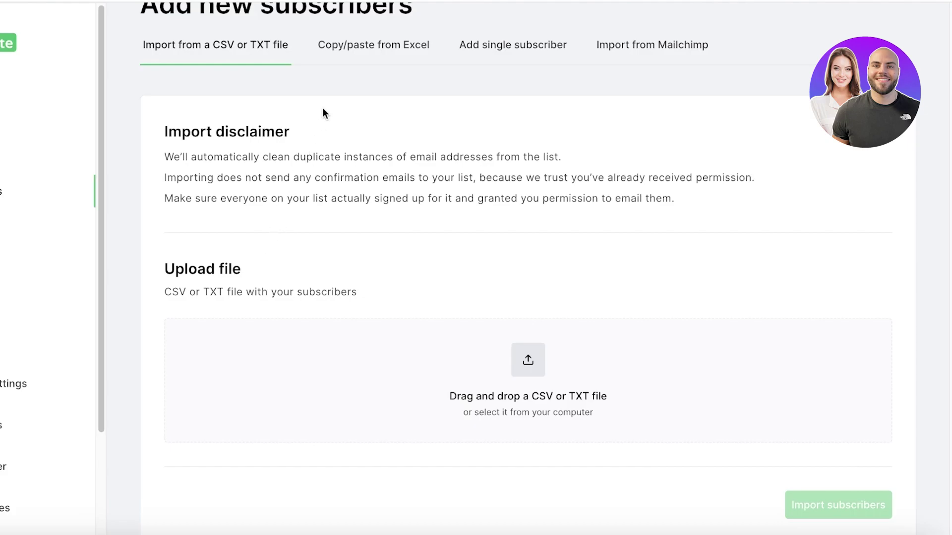
{"action": "left_click", "coordinate": [361, 53]}
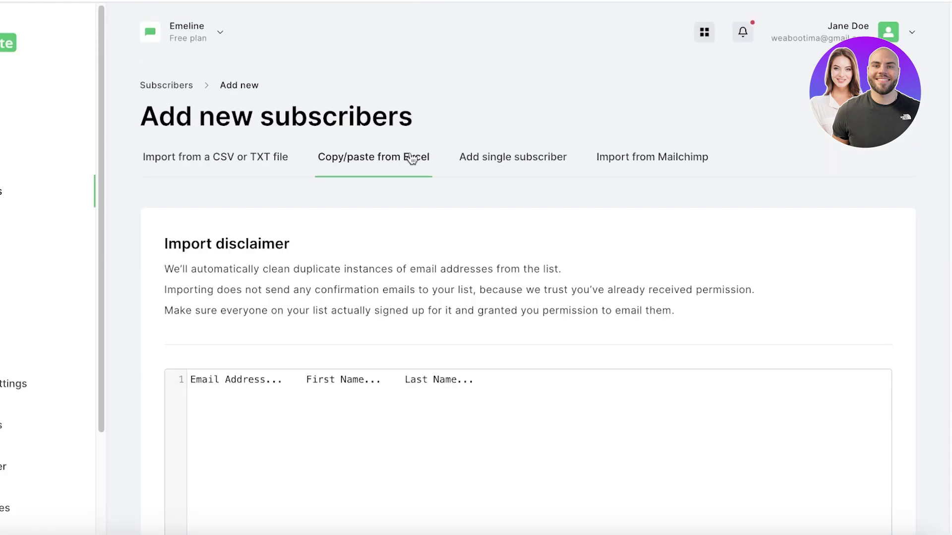
{"action": "left_click", "coordinate": [483, 171]}
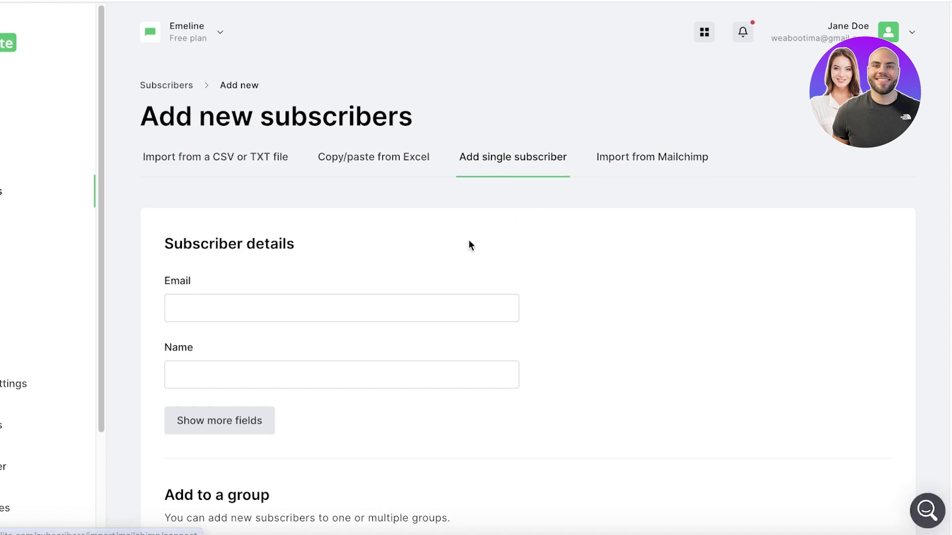
Fill the subscriber's e-mail and name from saved suggestions and save the subscriber.
{"action": "left_click", "coordinate": [370, 300]}
{"action": "type", "text": "we"}
{"action": "key", "text": "ctrl+a"}
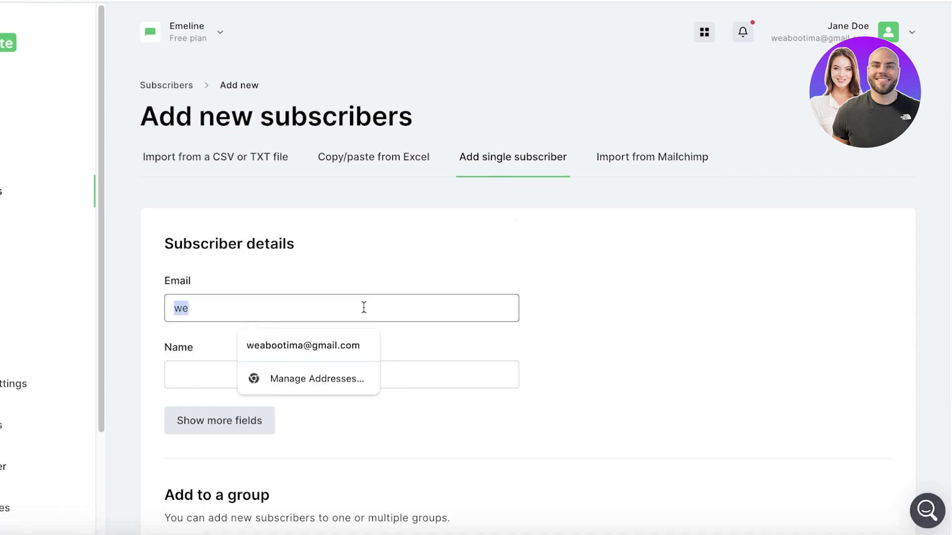
{"action": "type", "text": "ba"}
{"action": "left_click", "coordinate": [317, 346]}
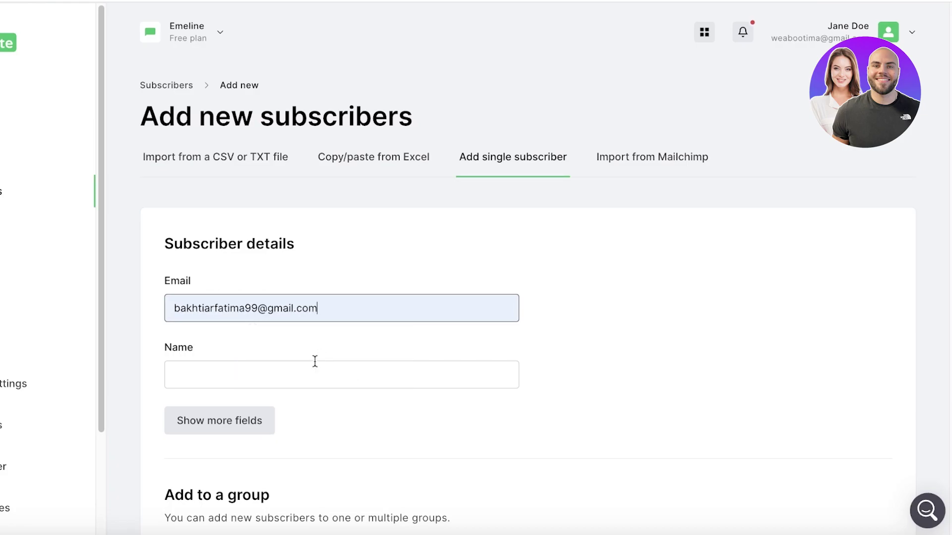
{"action": "left_click", "coordinate": [318, 366]}
{"action": "scroll", "coordinate": [251, 404], "scroll_direction": "down", "scroll_amount": 2}
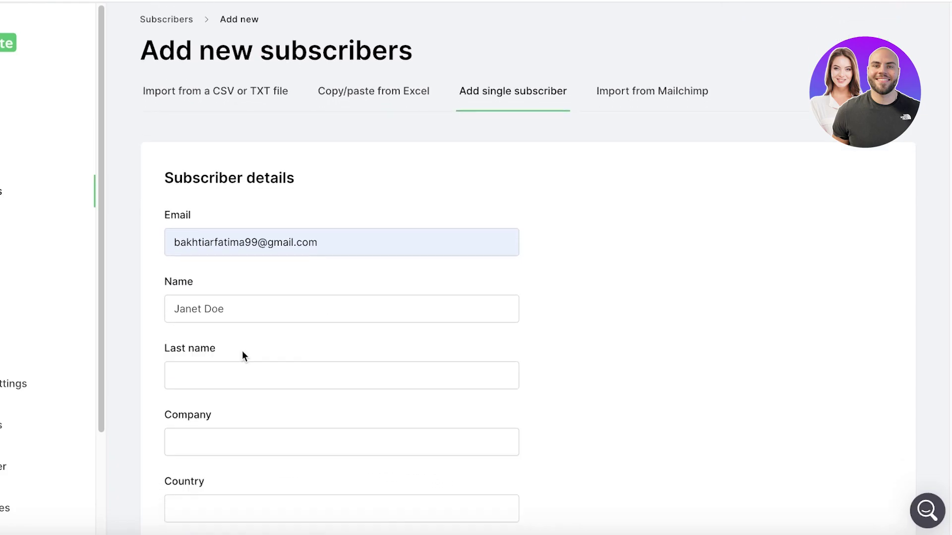
{"action": "scroll", "coordinate": [242, 353], "scroll_direction": "down", "scroll_amount": 10}
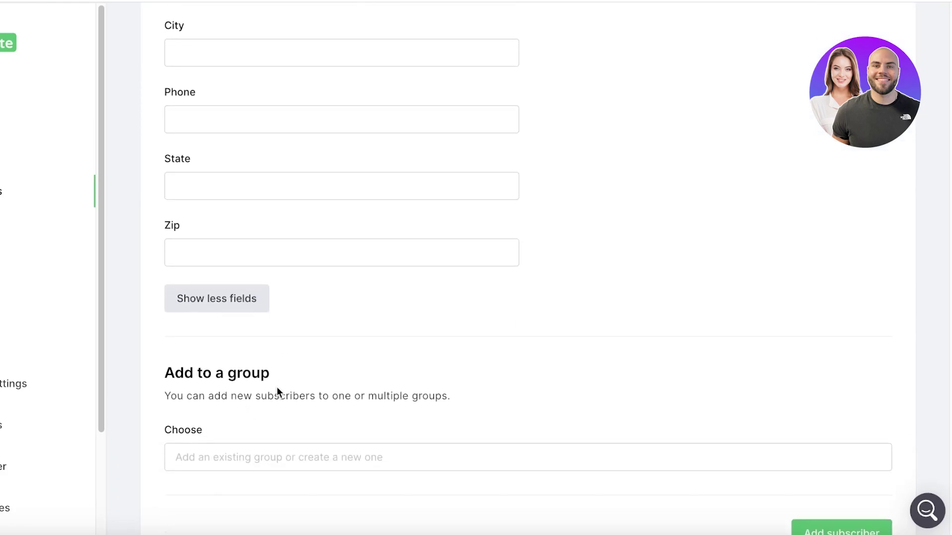
{"action": "scroll", "coordinate": [295, 397], "scroll_direction": "down", "scroll_amount": 1}
{"action": "scroll", "coordinate": [297, 397], "scroll_direction": "up", "scroll_amount": 10}
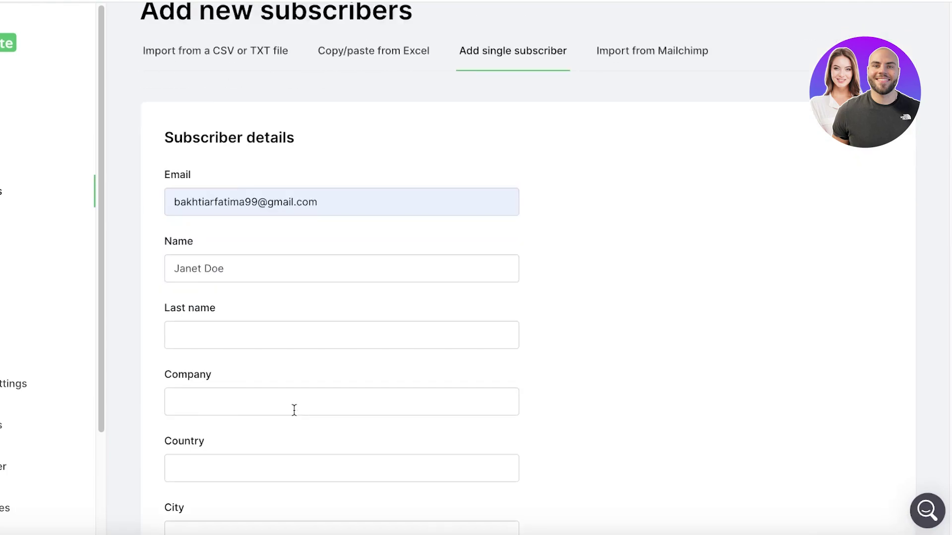
{"action": "scroll", "coordinate": [294, 409], "scroll_direction": "down", "scroll_amount": 10}
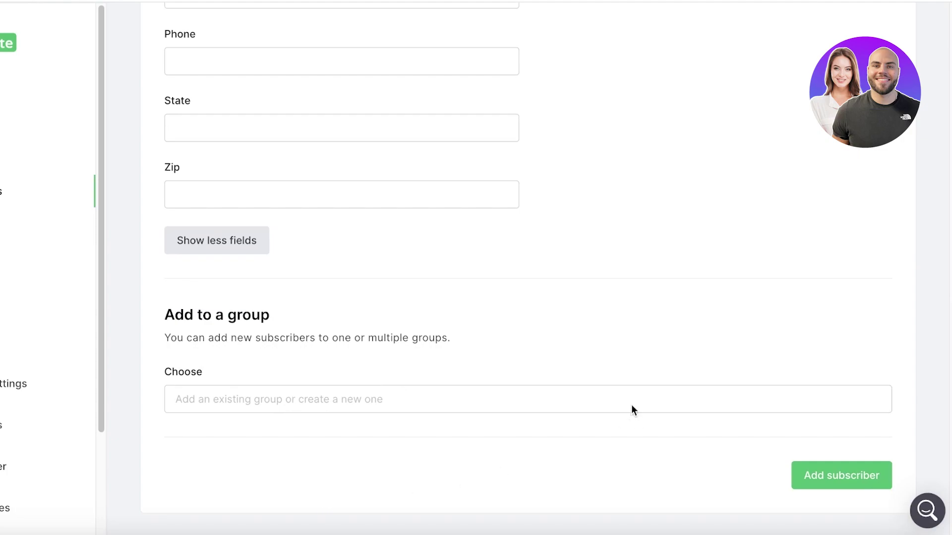
{"action": "left_click", "coordinate": [854, 477]}
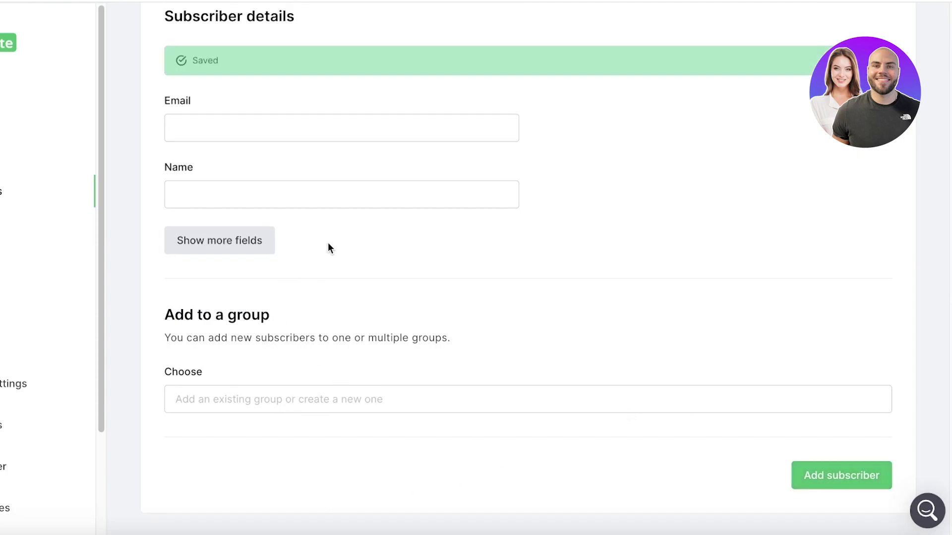
Go to Subscribers, compare the Segments and Groups tabs, and settle on the empty Segments tab.
{"action": "scroll", "coordinate": [379, 229], "scroll_direction": "up", "scroll_amount": 5}
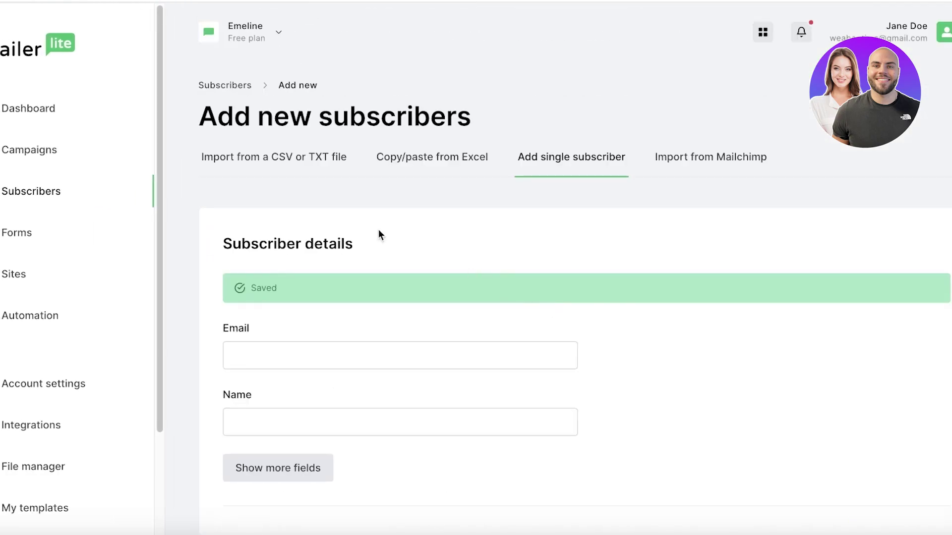
{"action": "left_click", "coordinate": [28, 208]}
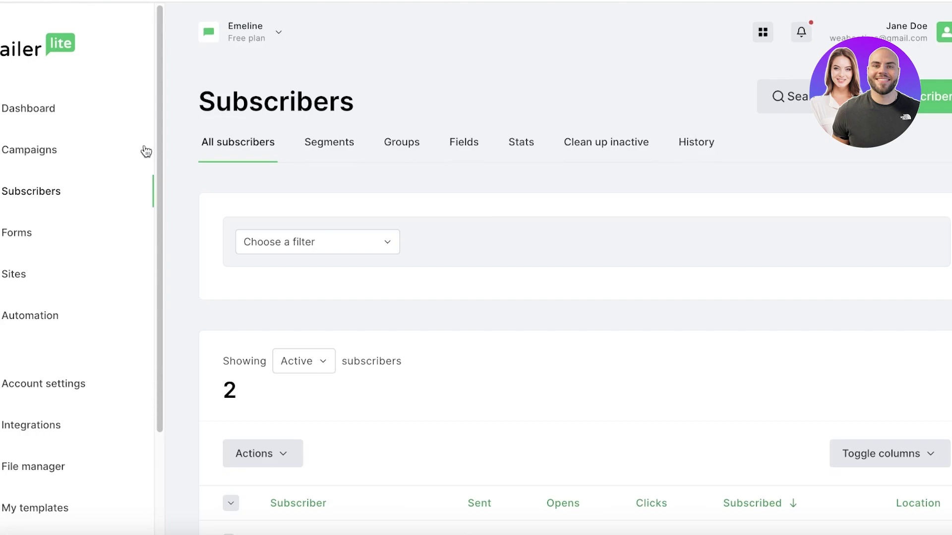
{"action": "left_click", "coordinate": [330, 147]}
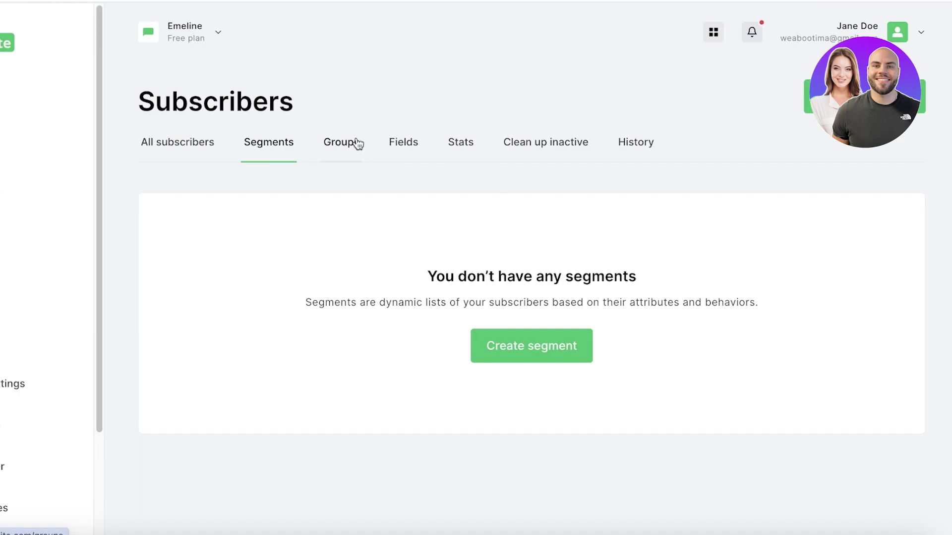
{"action": "left_click", "coordinate": [357, 144]}
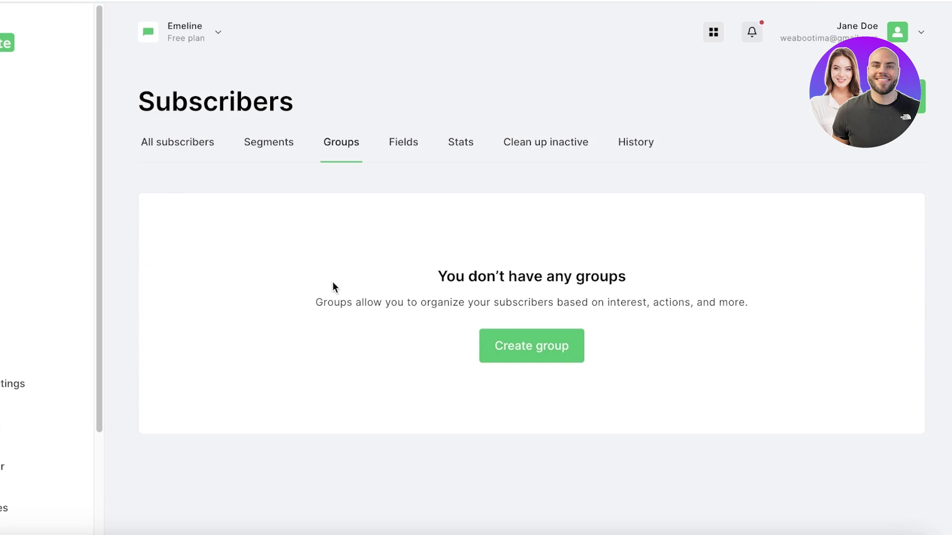
{"action": "left_click", "coordinate": [289, 143]}
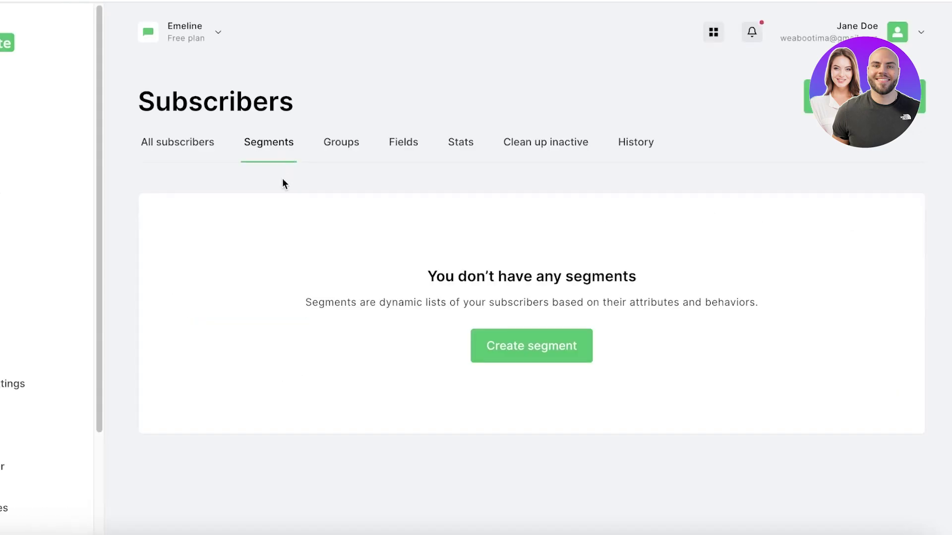
Create a new segment named VIP.
{"action": "left_click", "coordinate": [503, 336]}
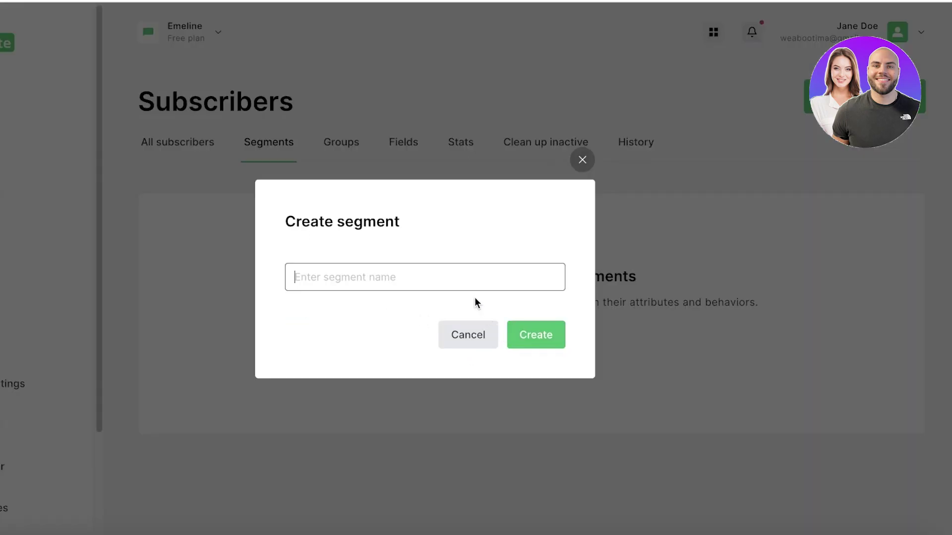
{"action": "type", "text": "VIP"}
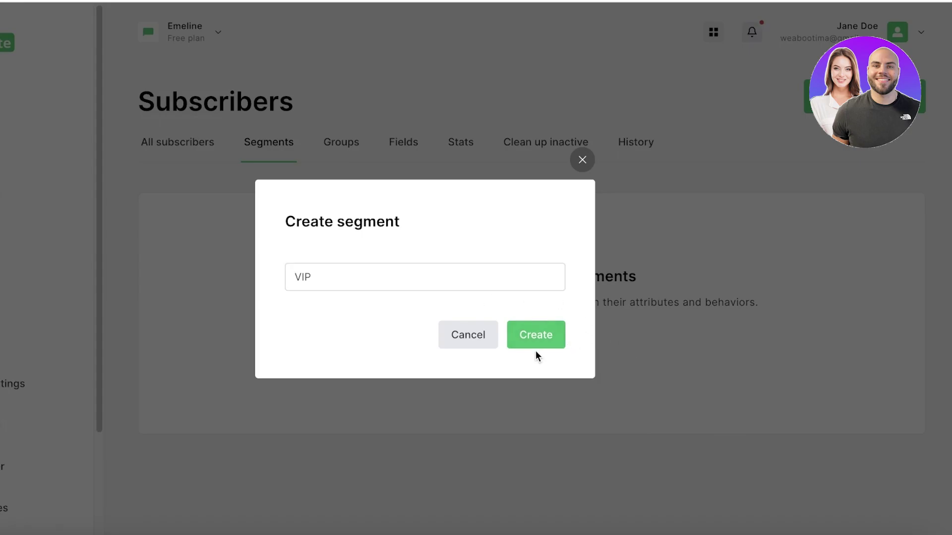
{"action": "left_click", "coordinate": [537, 337]}
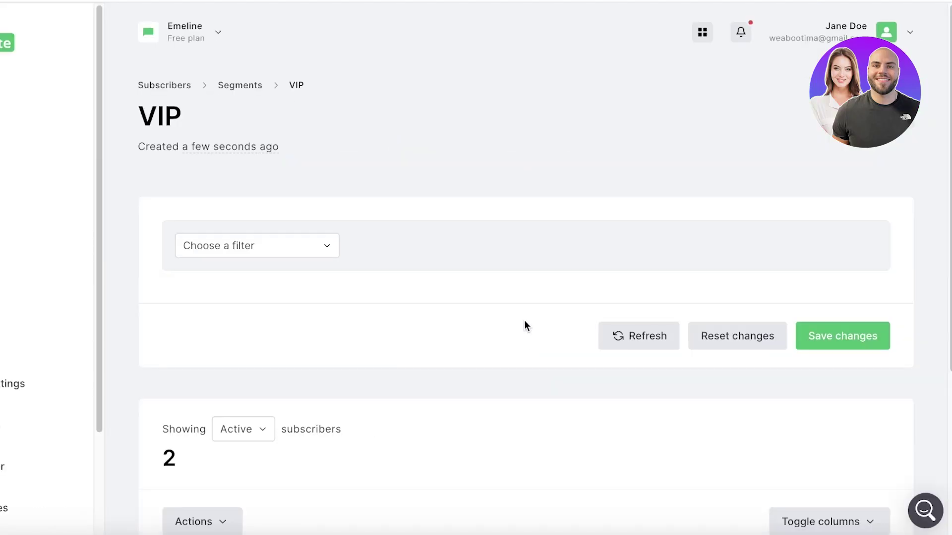
{"action": "scroll", "coordinate": [526, 317], "scroll_direction": "down", "scroll_amount": 5}
{"action": "scroll", "coordinate": [534, 322], "scroll_direction": "up", "scroll_amount": 4}
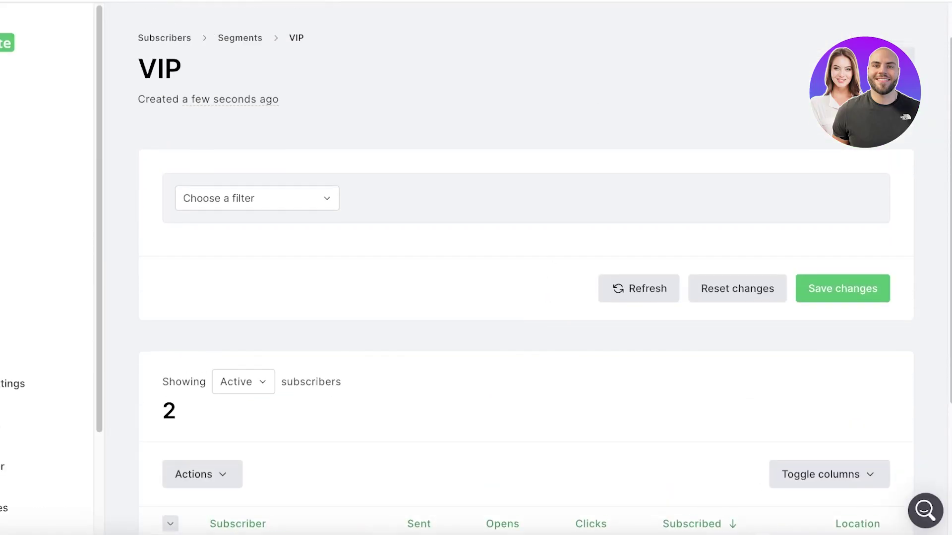
Give the VIP segment the condition Email equals '100$ spent' and save it.
{"action": "left_click", "coordinate": [211, 203]}
{"action": "left_click", "coordinate": [213, 271]}
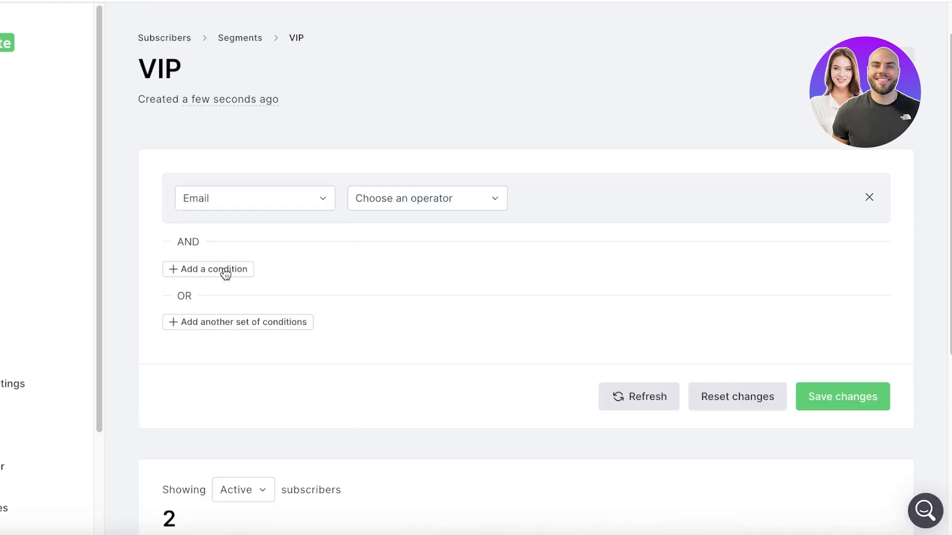
{"action": "left_click", "coordinate": [390, 203]}
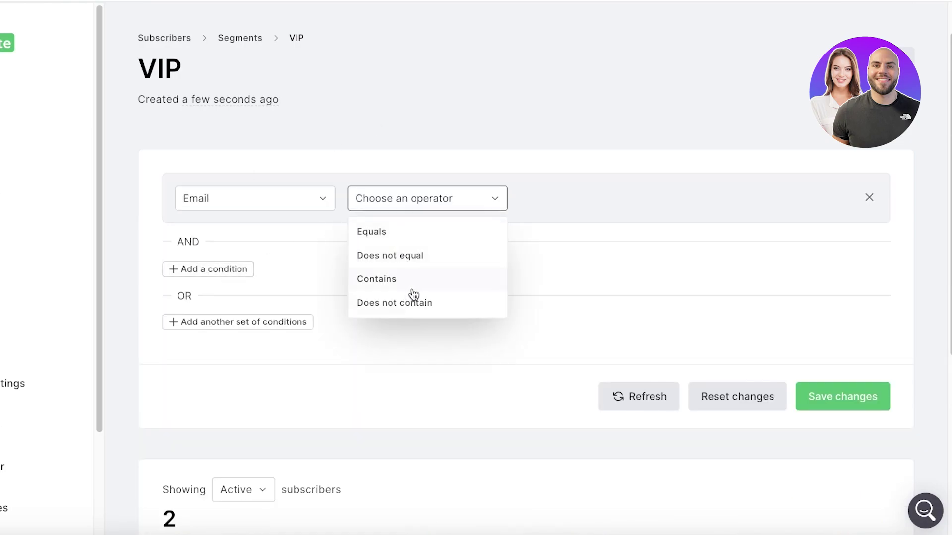
{"action": "left_click", "coordinate": [371, 232]}
{"action": "left_click", "coordinate": [692, 200]}
{"action": "type", "text": "100"}
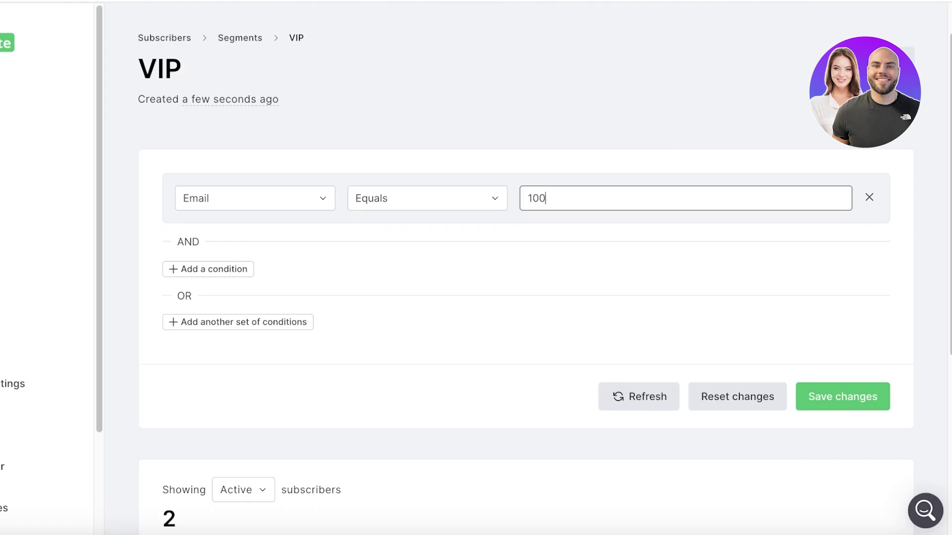
{"action": "type", "text": "$ spent"}
{"action": "left_click", "coordinate": [818, 396]}
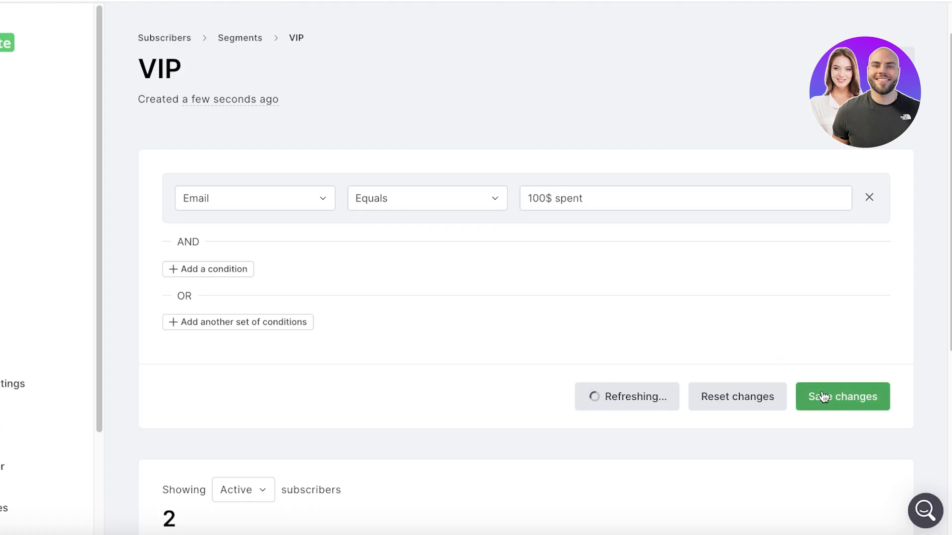
{"action": "scroll", "coordinate": [594, 297], "scroll_direction": "down", "scroll_amount": 4}
{"action": "scroll", "coordinate": [532, 307], "scroll_direction": "up", "scroll_amount": 2}
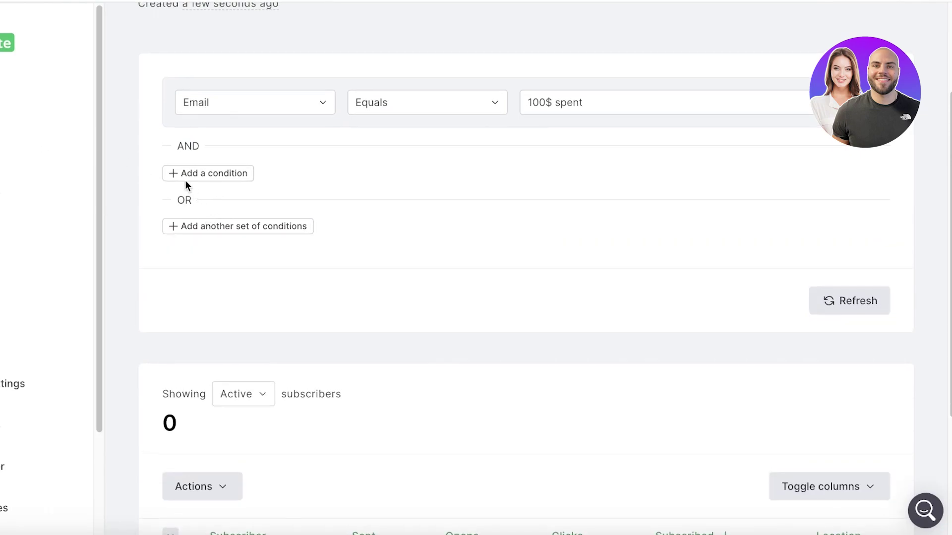
Review the subscribers list, then go to the Forms page's Pop-ups overview.
{"action": "left_click", "coordinate": [31, 199]}
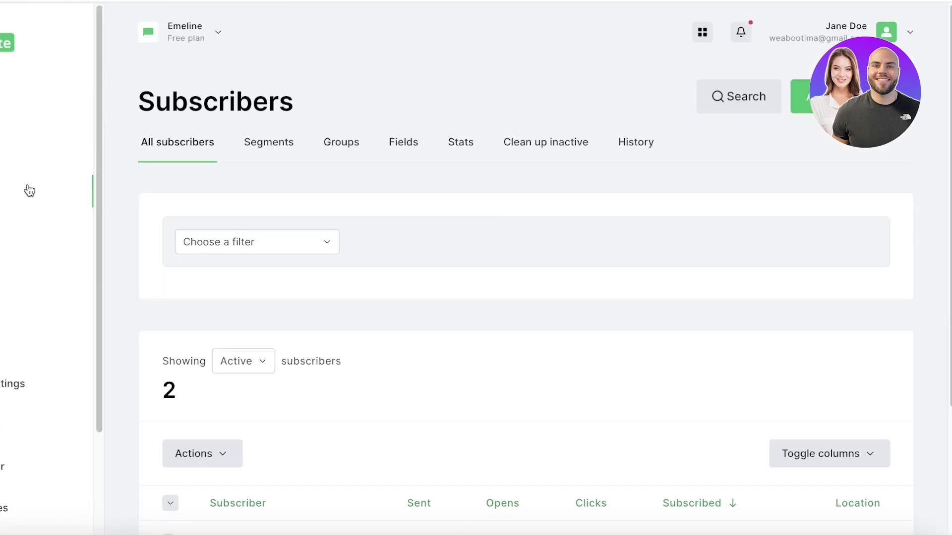
{"action": "scroll", "coordinate": [570, 232], "scroll_direction": "down", "scroll_amount": 1}
{"action": "scroll", "coordinate": [597, 233], "scroll_direction": "down", "scroll_amount": 1}
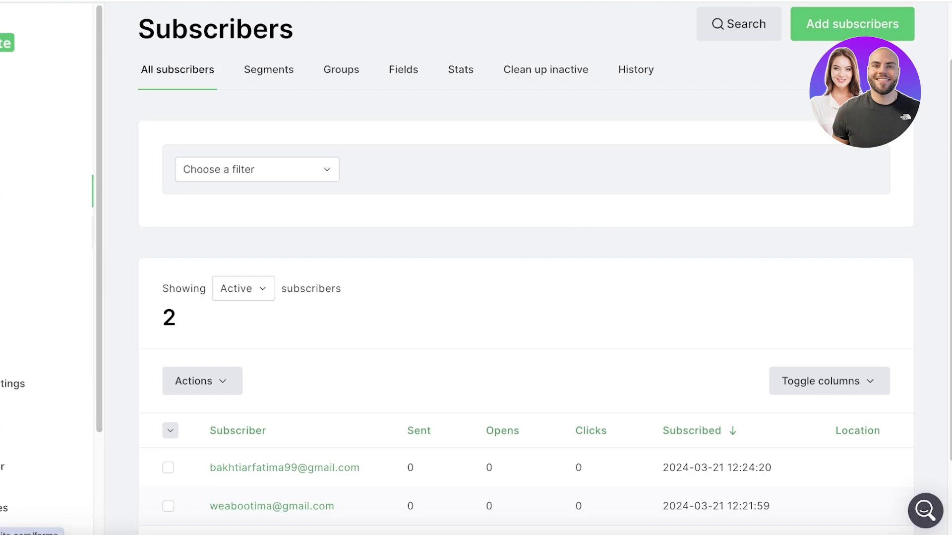
{"action": "left_click", "coordinate": [1, 232]}
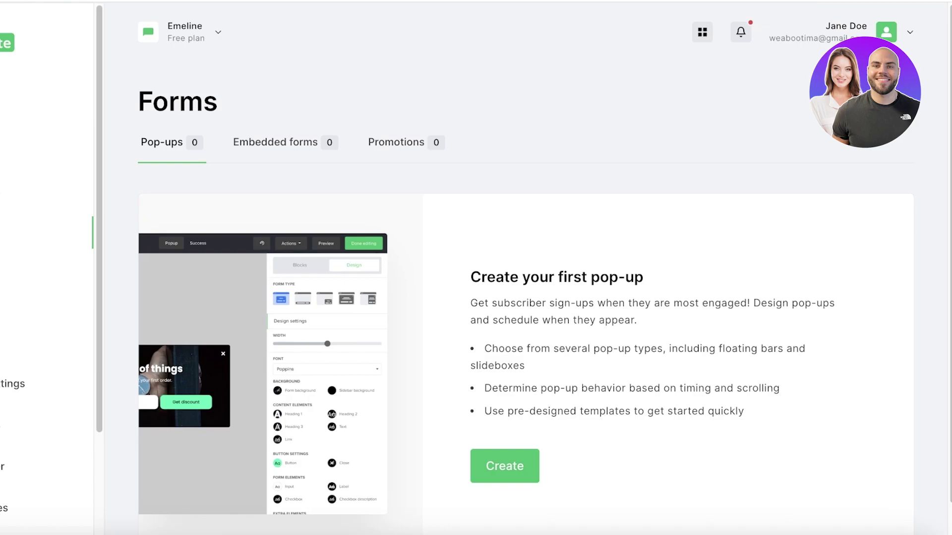
Create an Embedded form named 'Register Now' and continue past its details.
{"action": "left_click", "coordinate": [503, 468]}
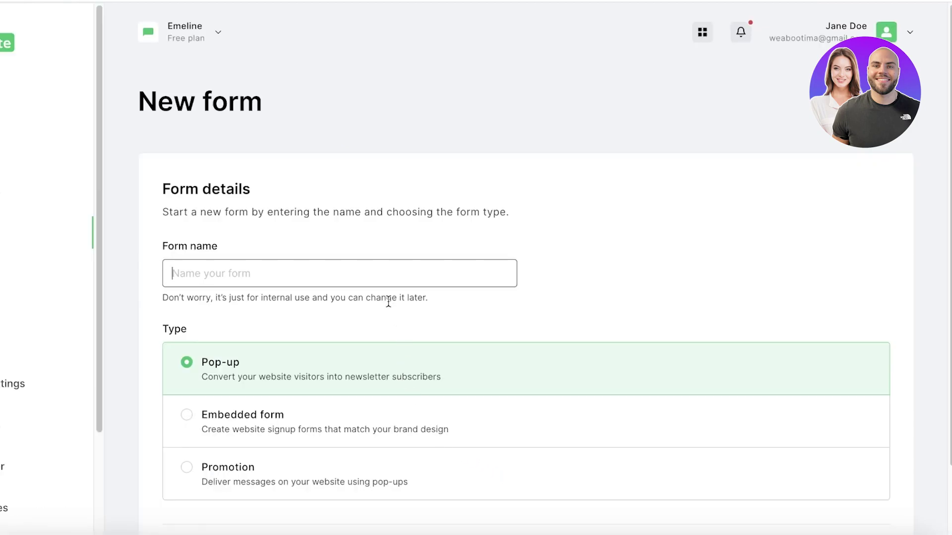
{"action": "type", "text": "Register"}
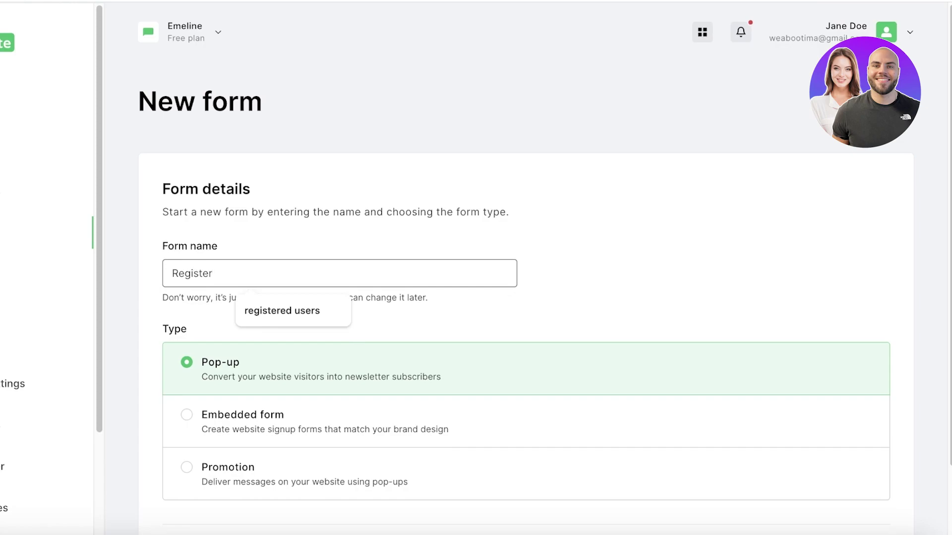
{"action": "type", "text": " Now"}
{"action": "scroll", "coordinate": [371, 297], "scroll_direction": "down", "scroll_amount": 2}
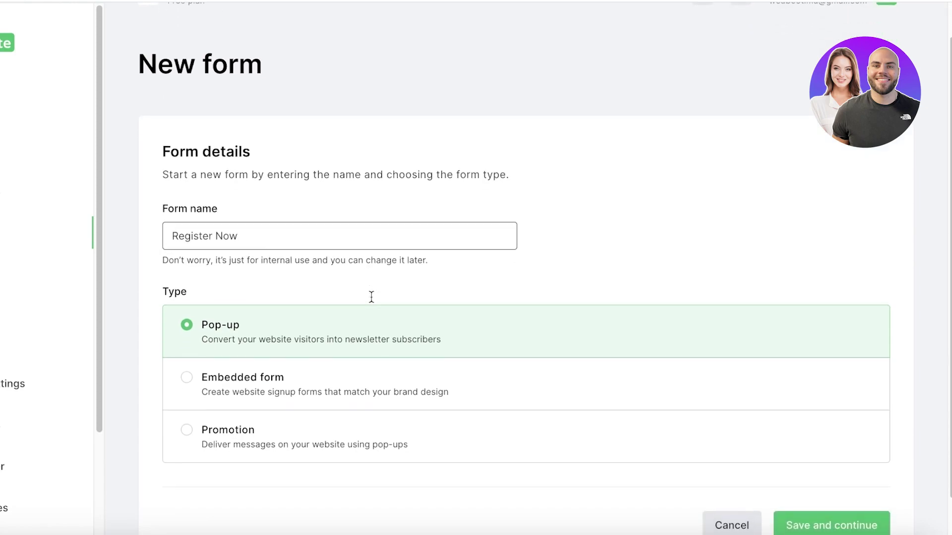
{"action": "scroll", "coordinate": [371, 296], "scroll_direction": "down", "scroll_amount": 2}
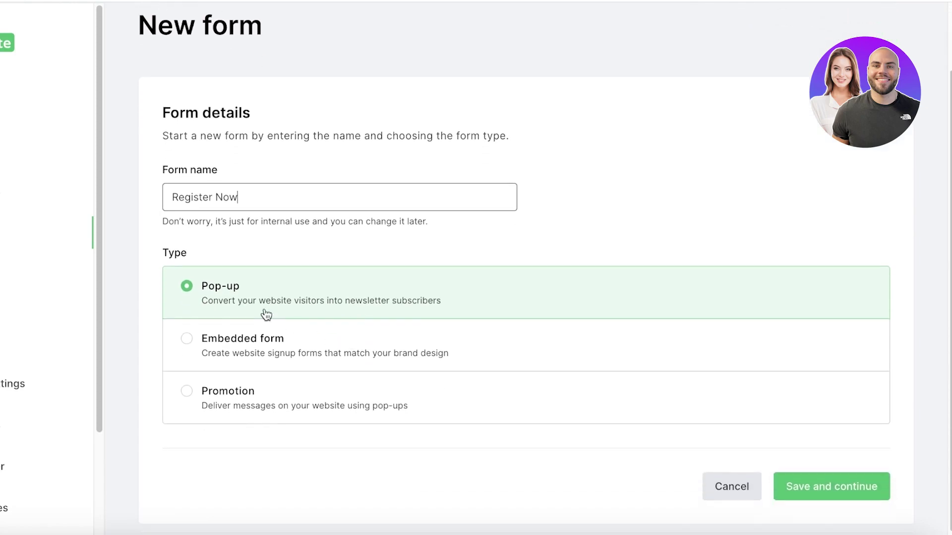
{"action": "left_click", "coordinate": [195, 353]}
{"action": "left_click", "coordinate": [188, 390]}
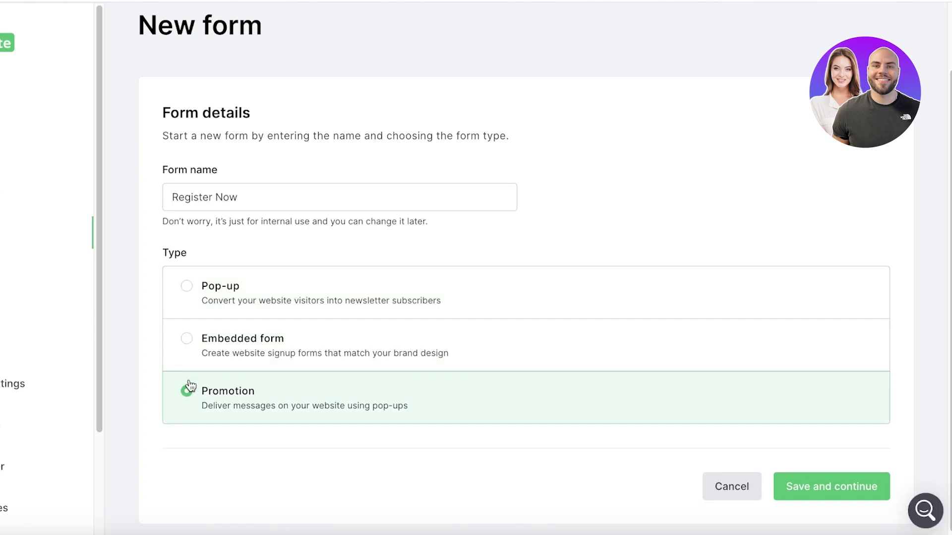
{"action": "left_click", "coordinate": [194, 349]}
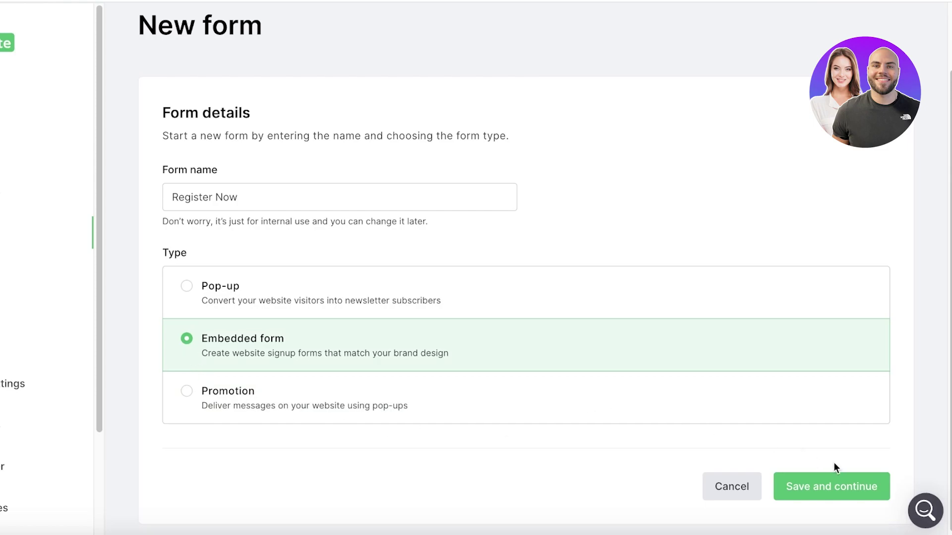
{"action": "left_click", "coordinate": [848, 483]}
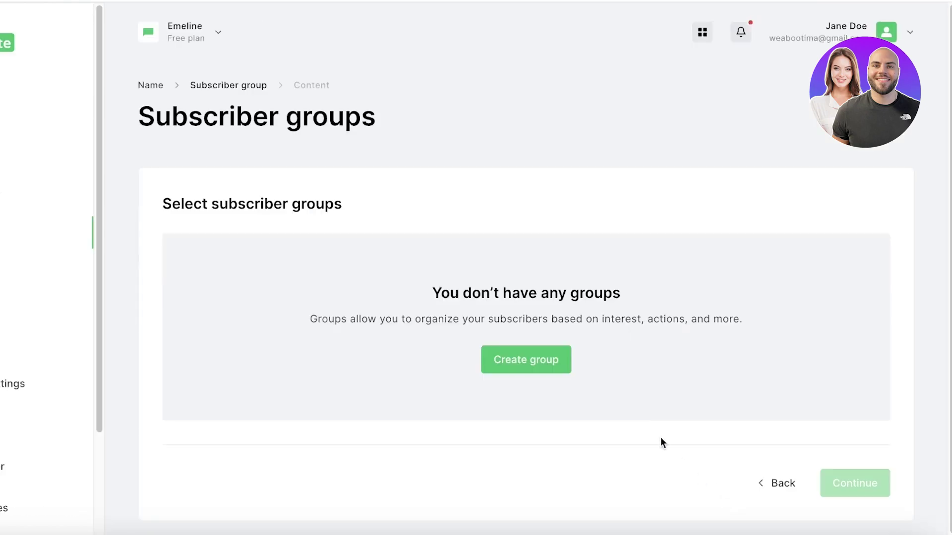
Create subscriber group A and assign it to the form.
{"action": "left_click", "coordinate": [504, 368]}
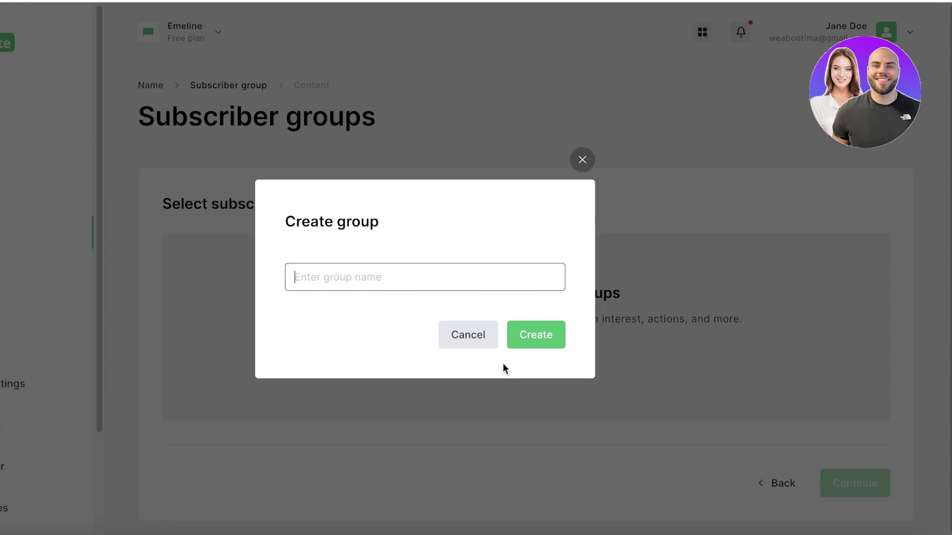
{"action": "left_click", "coordinate": [407, 285]}
{"action": "type", "text": "A"}
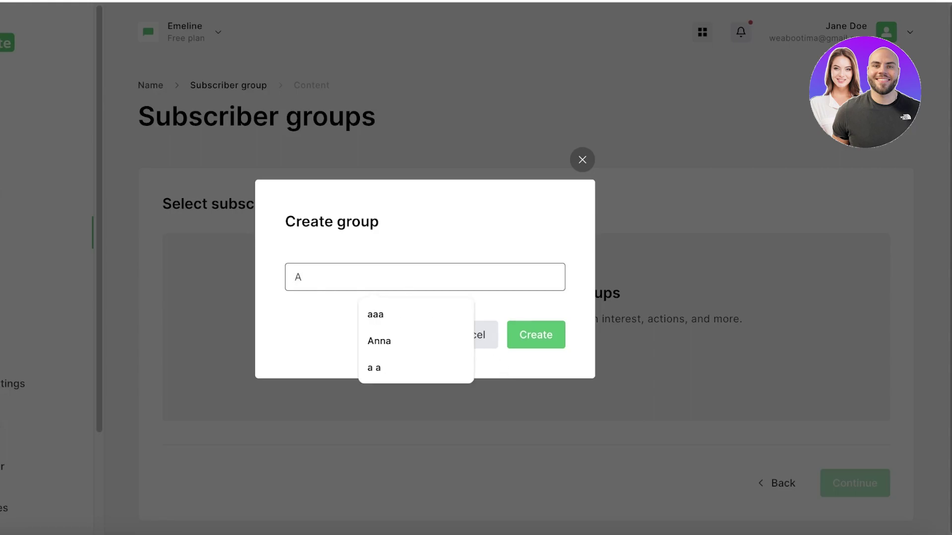
{"action": "left_click", "coordinate": [548, 333]}
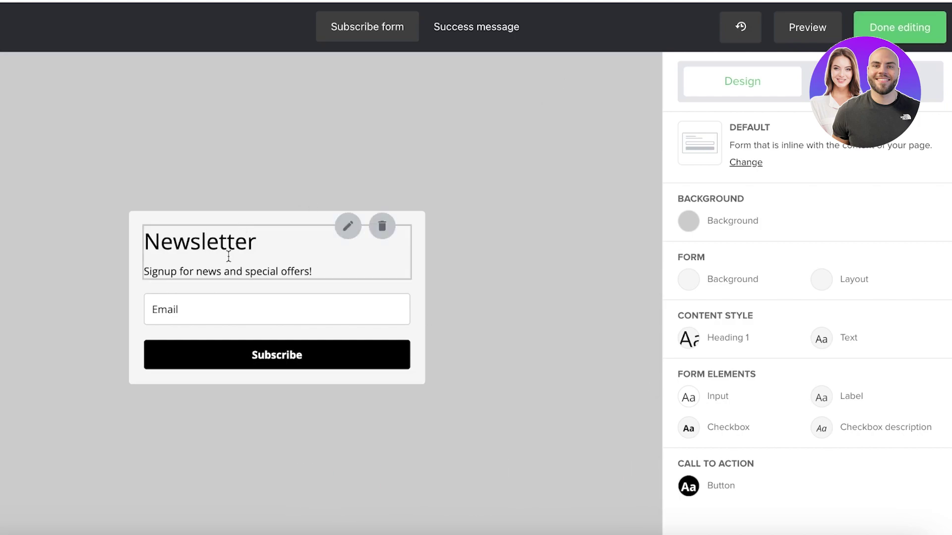
Change the form heading to 'Register to our Newsletter' and save it.
{"action": "left_click", "coordinate": [181, 248]}
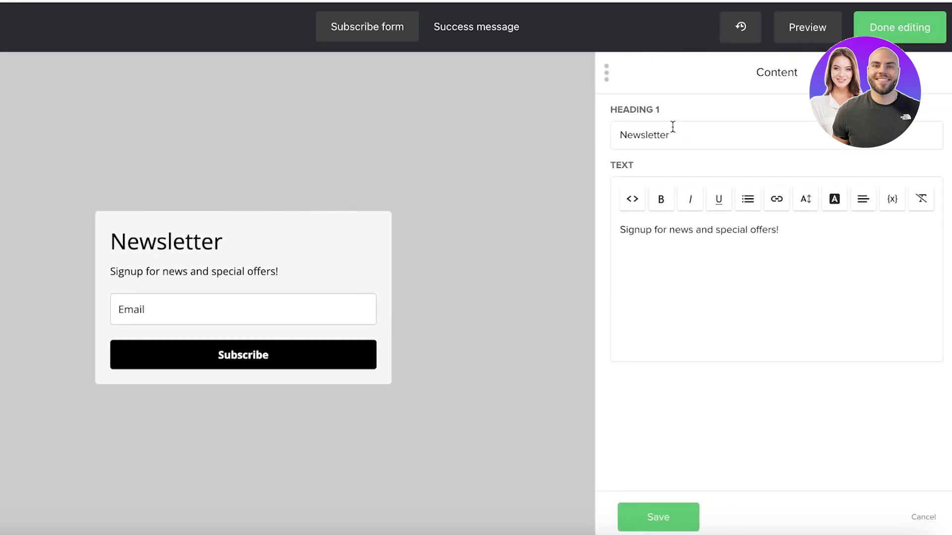
{"action": "triple_click", "coordinate": [697, 134]}
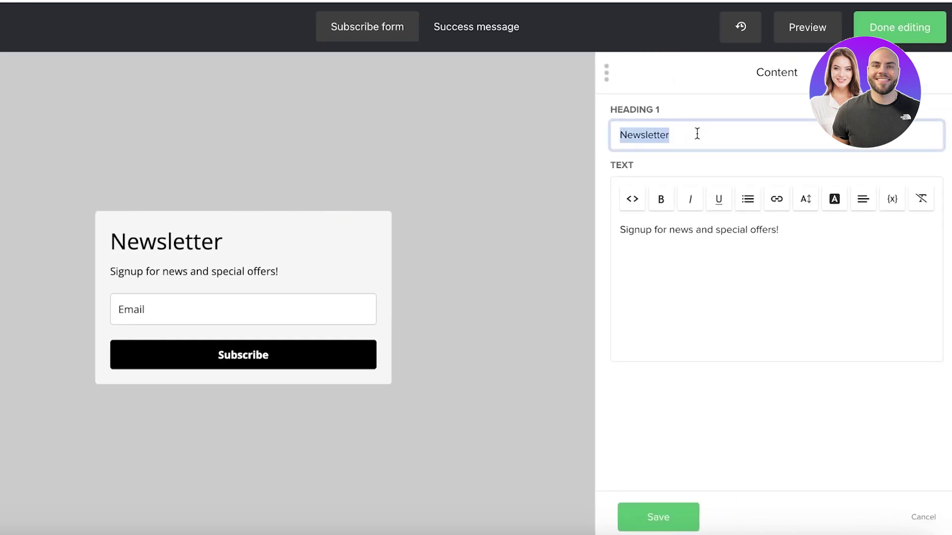
{"action": "key", "text": "BackSpace"}
{"action": "type", "text": "A"}
{"action": "key", "text": "BackSpace"}
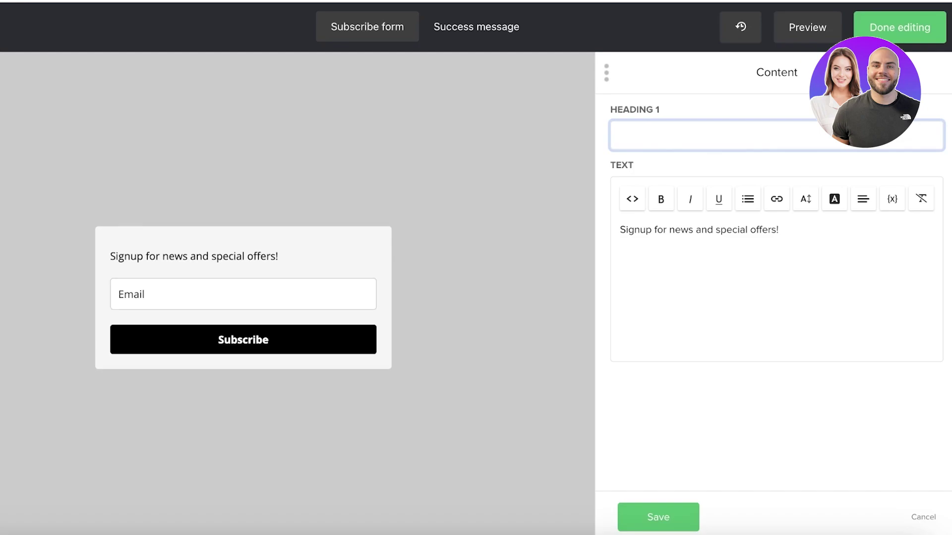
{"action": "type", "text": "Register to our "}
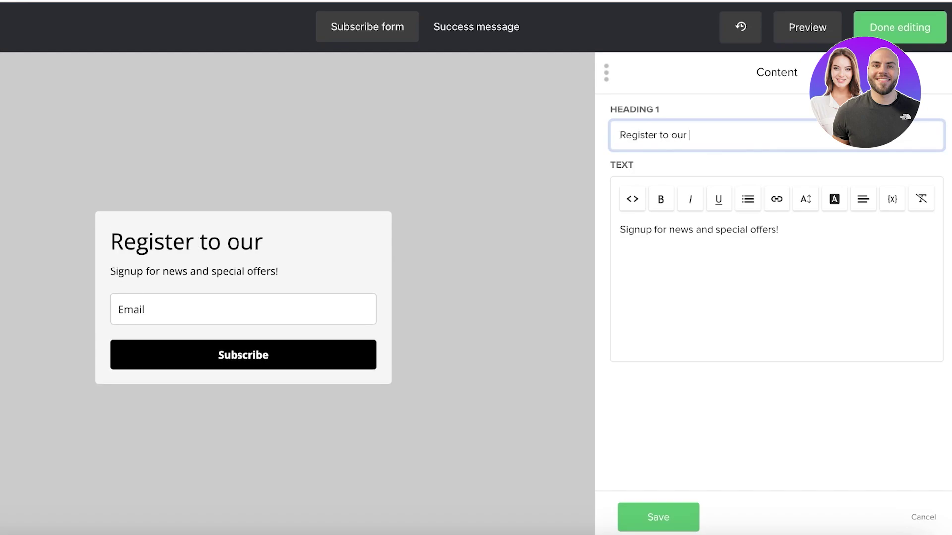
{"action": "type", "text": "Newsletter"}
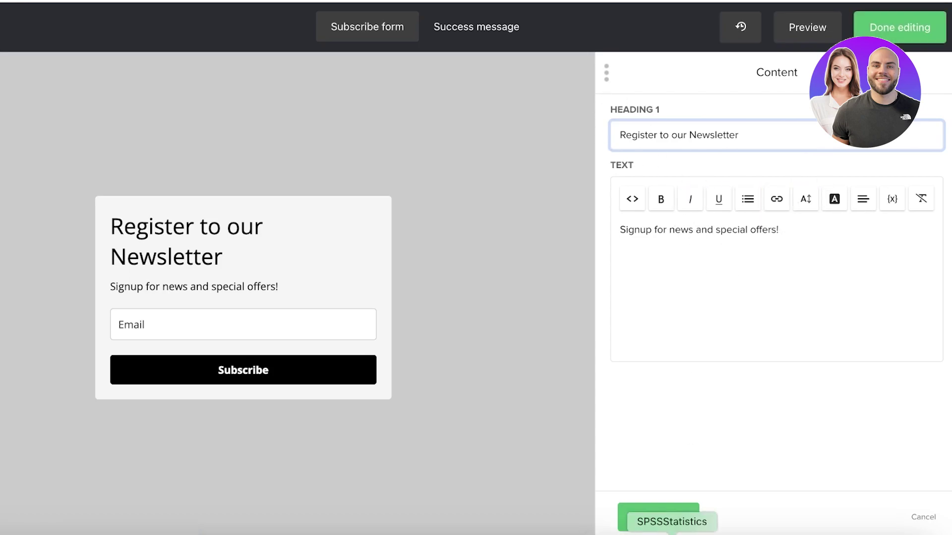
{"action": "left_click", "coordinate": [664, 517]}
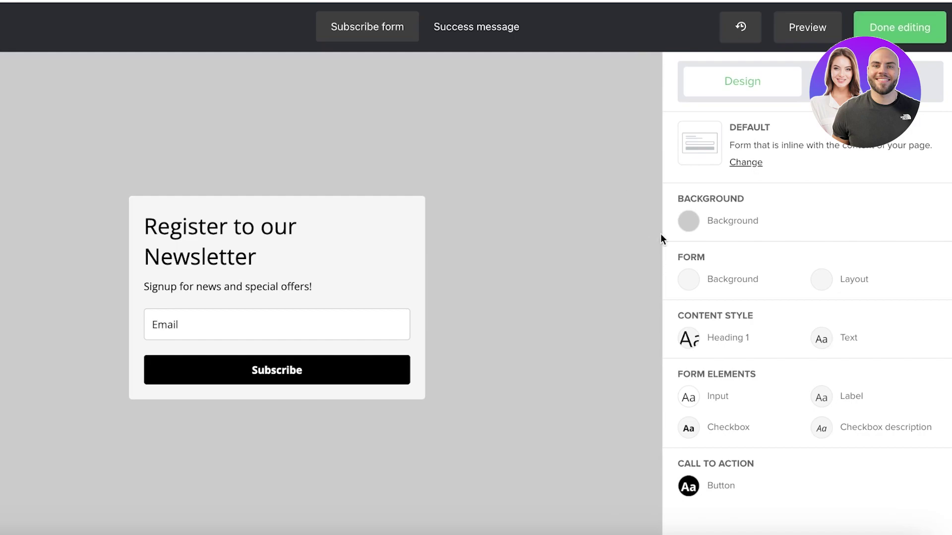
Set the page background to a light mauve colour instead of an image.
{"action": "left_click", "coordinate": [686, 221]}
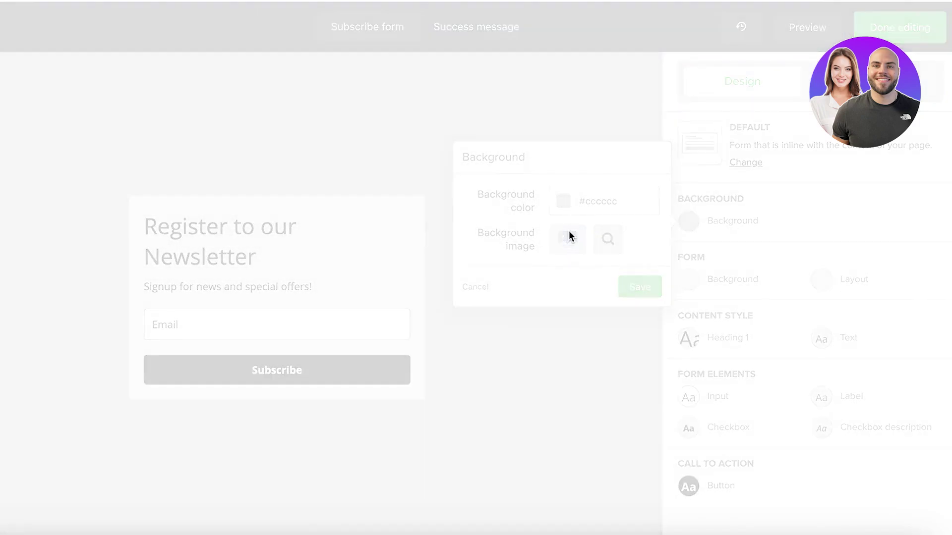
{"action": "left_click", "coordinate": [569, 233]}
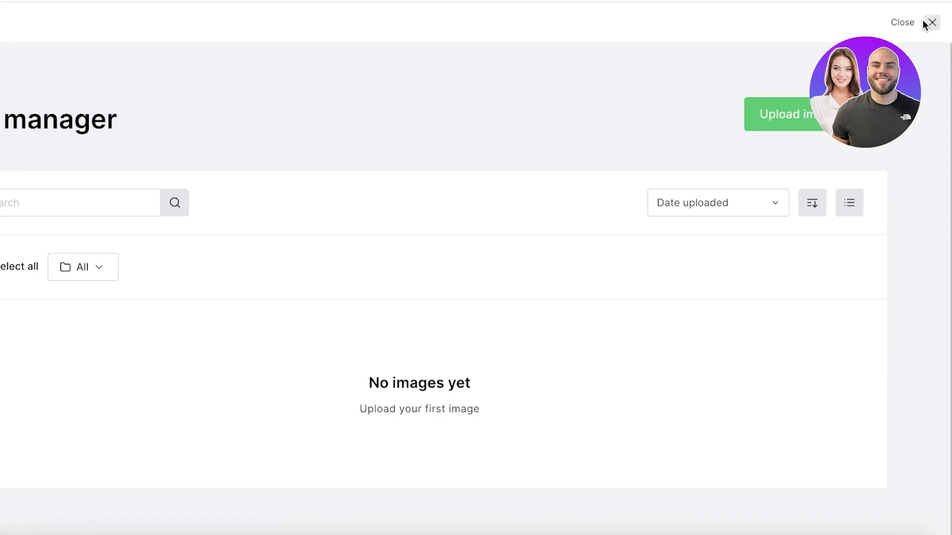
{"action": "left_click", "coordinate": [931, 22]}
{"action": "left_click", "coordinate": [564, 201]}
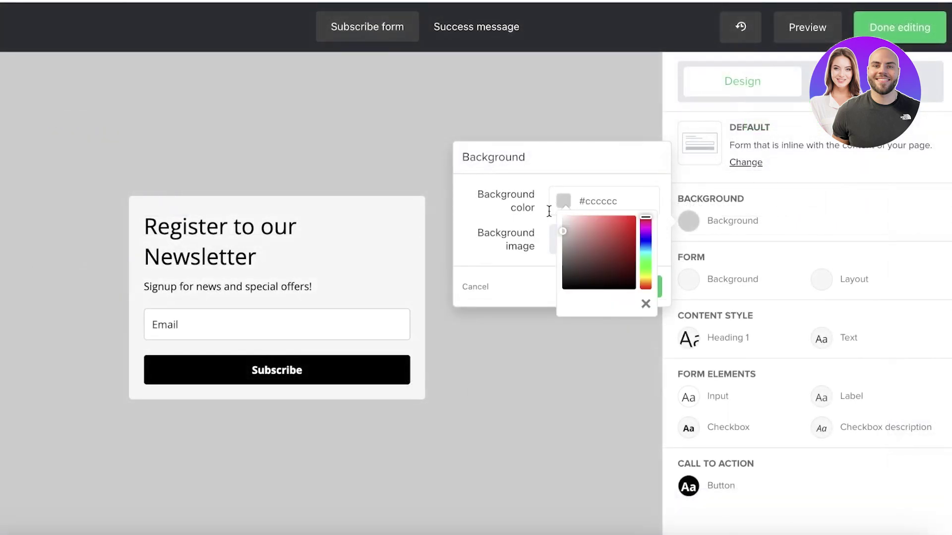
{"action": "left_click", "coordinate": [574, 252]}
{"action": "left_click_drag", "start_coordinate": [646, 275], "coordinate": [647, 288]}
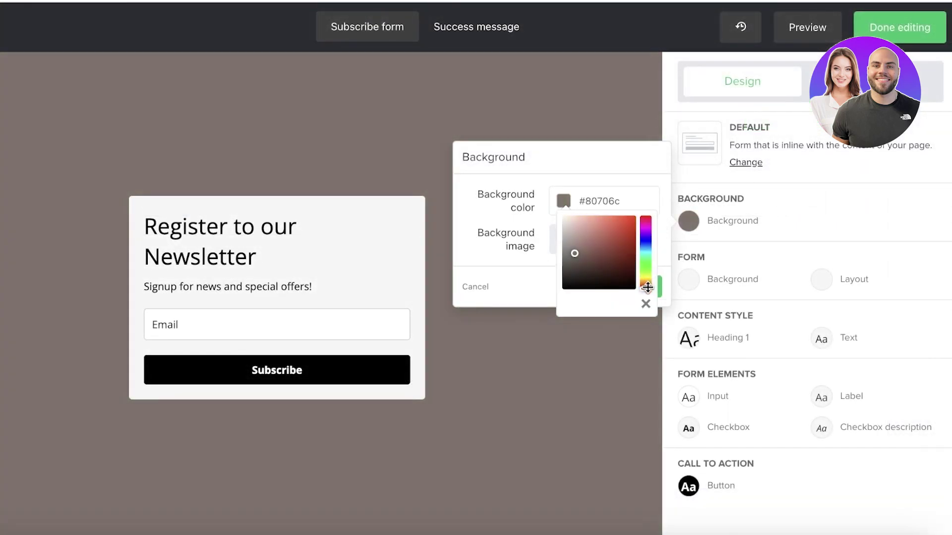
{"action": "left_click_drag", "start_coordinate": [587, 258], "coordinate": [564, 209]}
{"action": "left_click", "coordinate": [646, 222]}
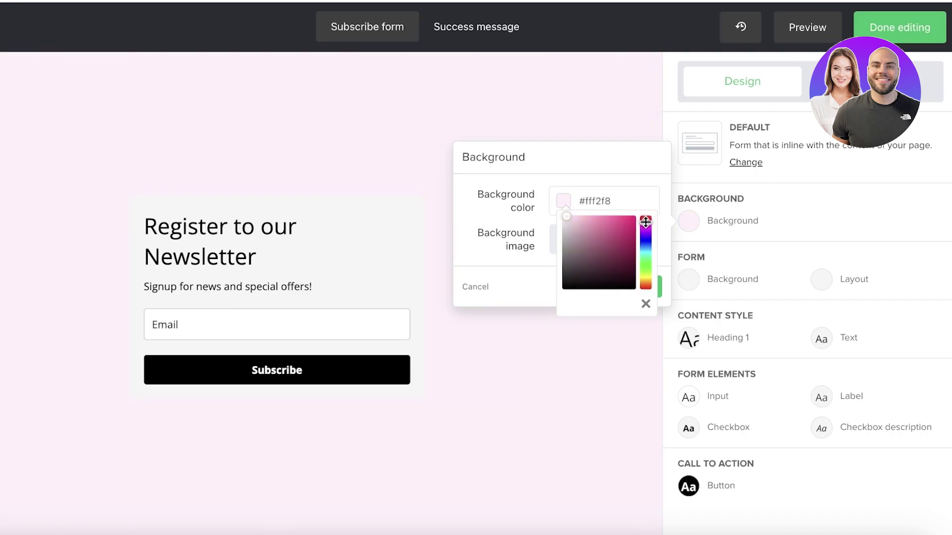
{"action": "left_click", "coordinate": [569, 247]}
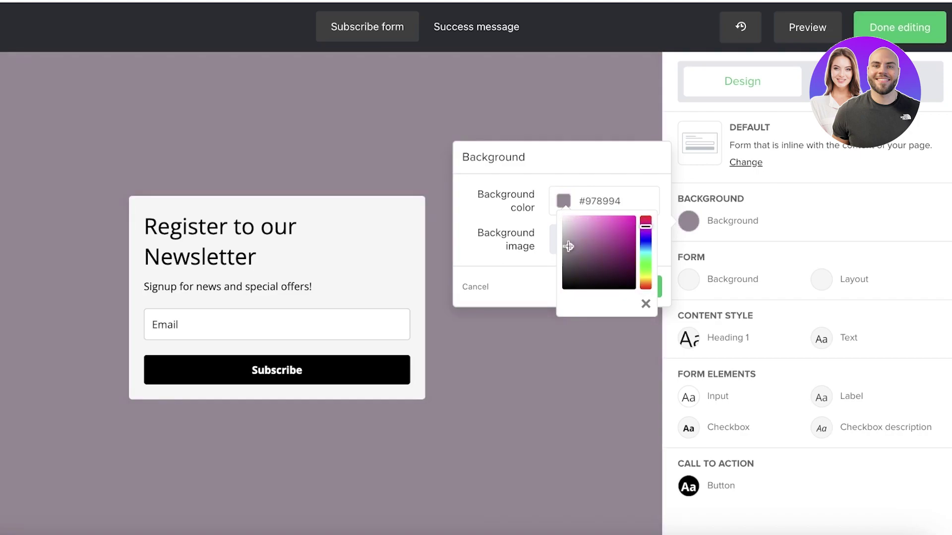
{"action": "left_click_drag", "start_coordinate": [569, 246], "coordinate": [575, 229]}
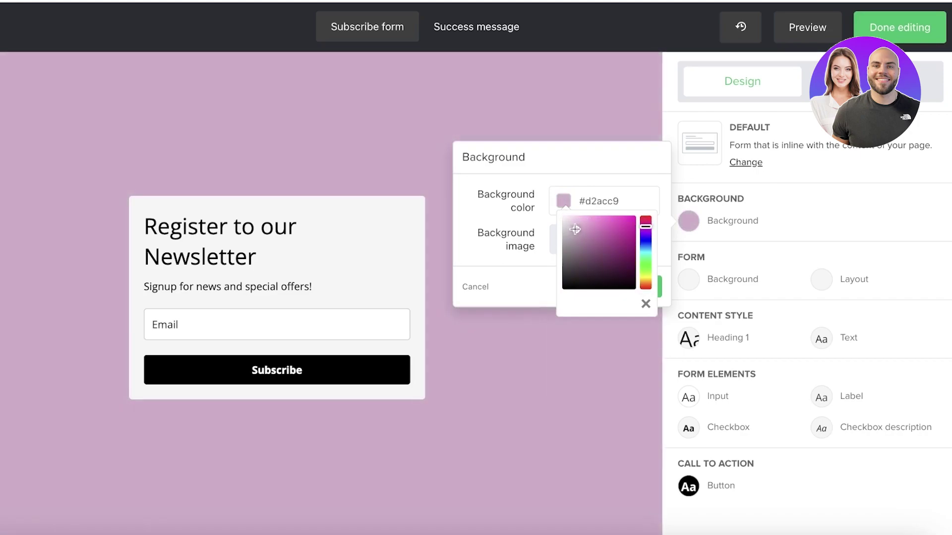
Give the form itself a purple background.
{"action": "left_click", "coordinate": [688, 279]}
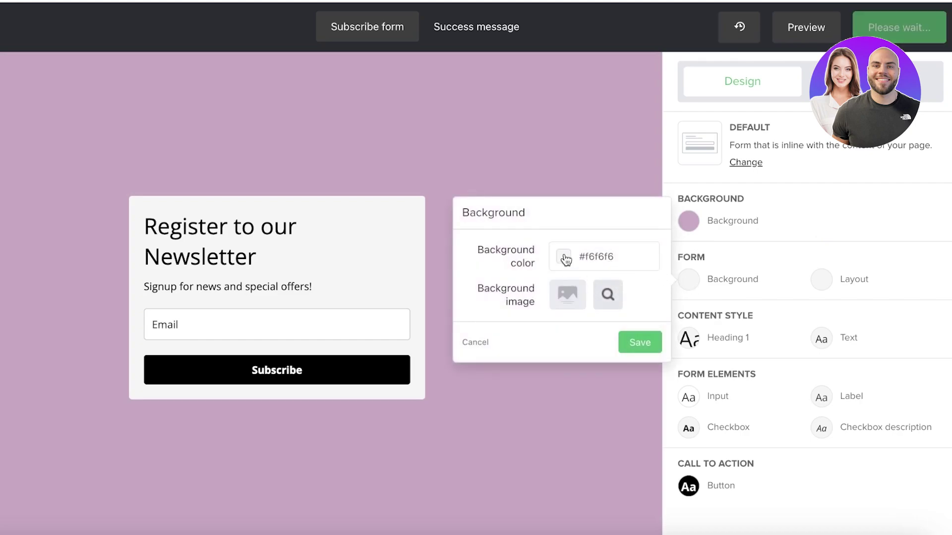
{"action": "left_click", "coordinate": [566, 259]}
{"action": "left_click", "coordinate": [611, 314]}
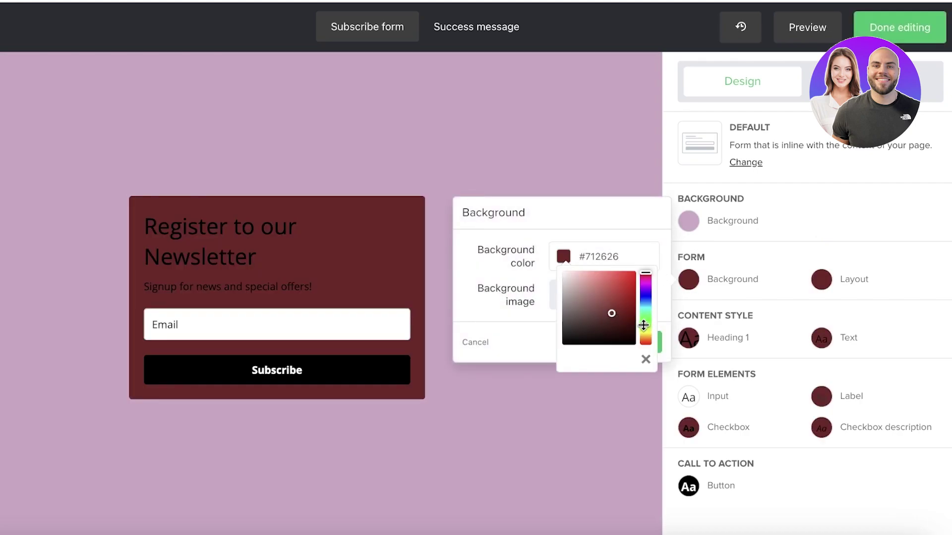
{"action": "left_click_drag", "start_coordinate": [643, 325], "coordinate": [645, 280]}
{"action": "left_click", "coordinate": [817, 256]}
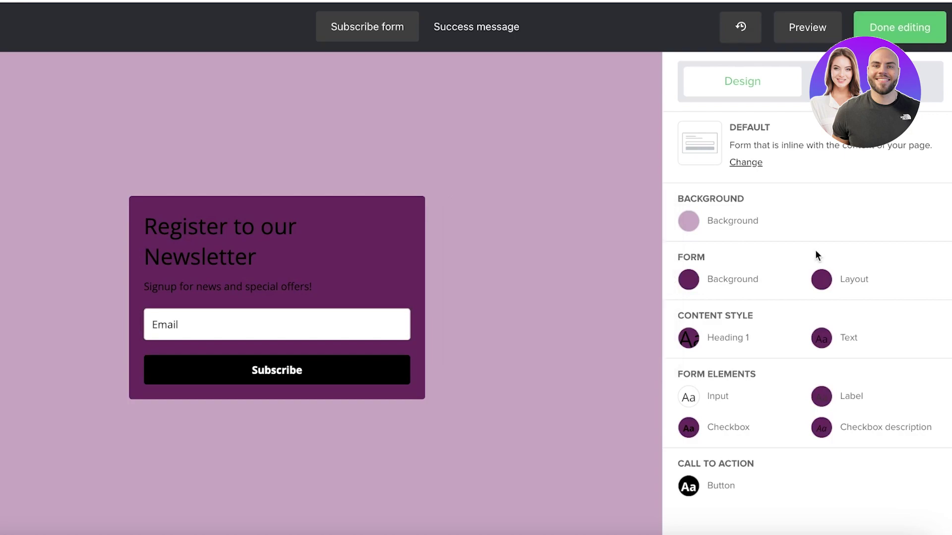
Make the heading and body text font colour white.
{"action": "left_click", "coordinate": [687, 338]}
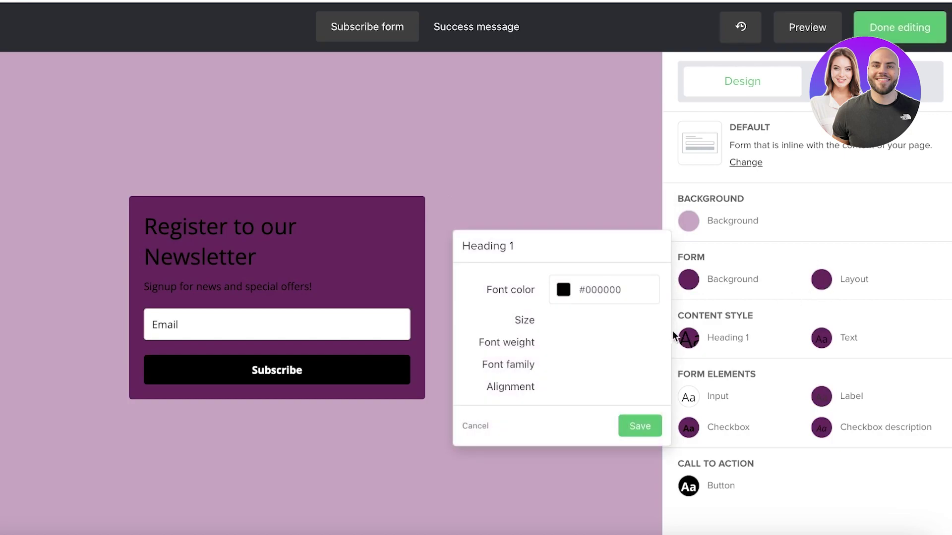
{"action": "left_click", "coordinate": [563, 293]}
{"action": "left_click", "coordinate": [569, 313]}
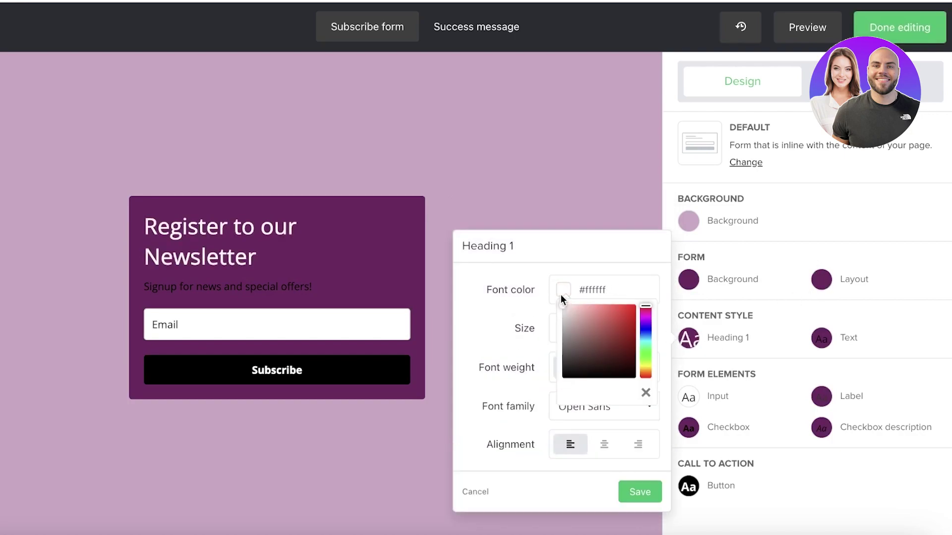
{"action": "left_click", "coordinate": [767, 249]}
{"action": "left_click", "coordinate": [816, 335]}
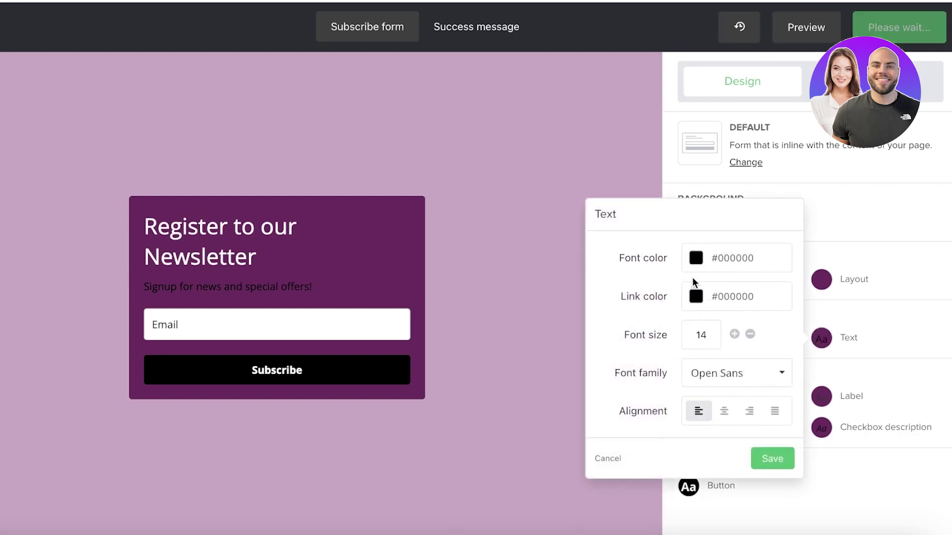
{"action": "left_click", "coordinate": [694, 258]}
{"action": "left_click", "coordinate": [696, 279]}
{"action": "left_click", "coordinate": [853, 238]}
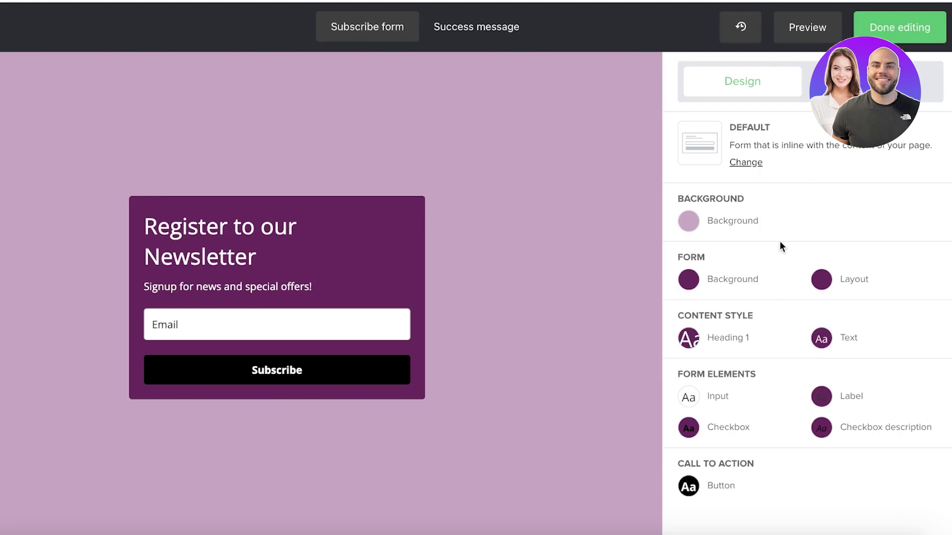
{"action": "left_click", "coordinate": [833, 82]}
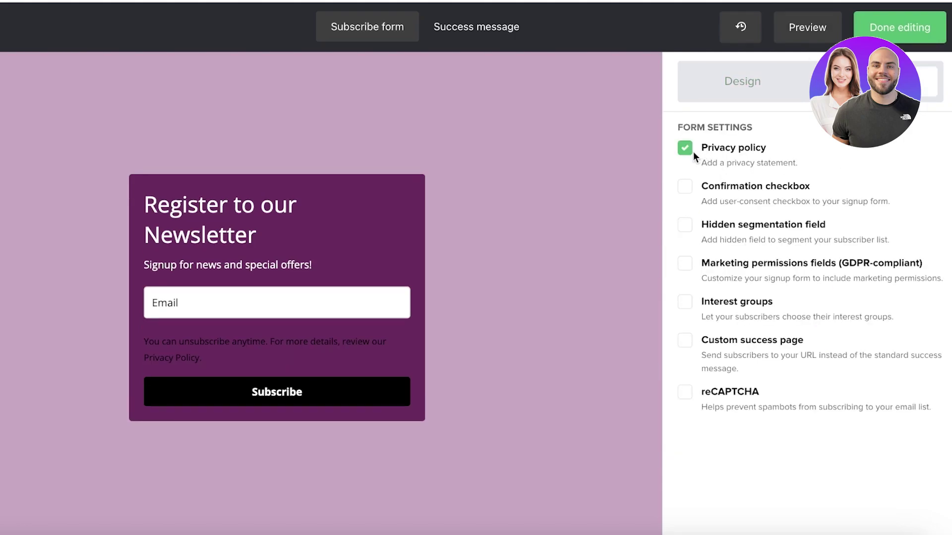
Toggle the form's consent checkbox on and then off again.
{"action": "left_click", "coordinate": [706, 183]}
{"action": "left_click", "coordinate": [706, 182]}
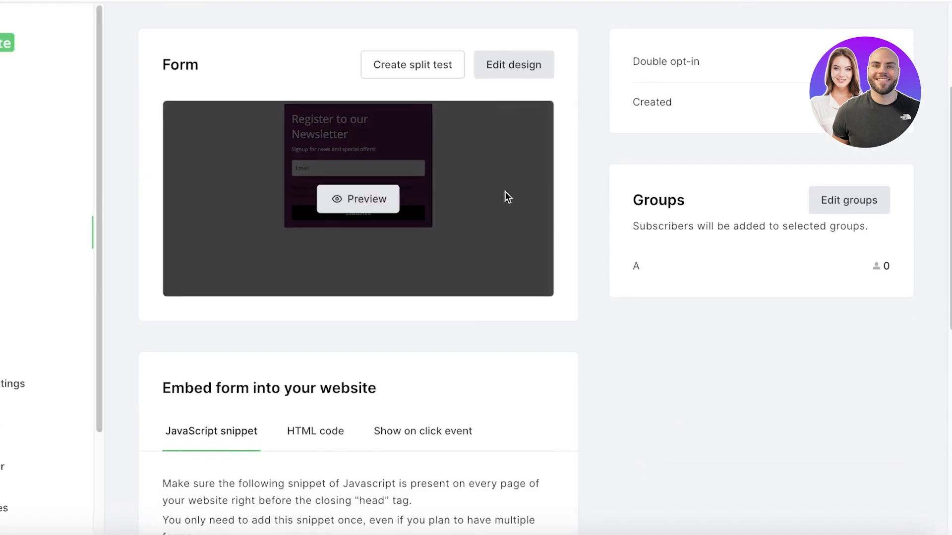
Copy the HTML version of the form's website embed code.
{"action": "scroll", "coordinate": [518, 191], "scroll_direction": "up", "scroll_amount": 3}
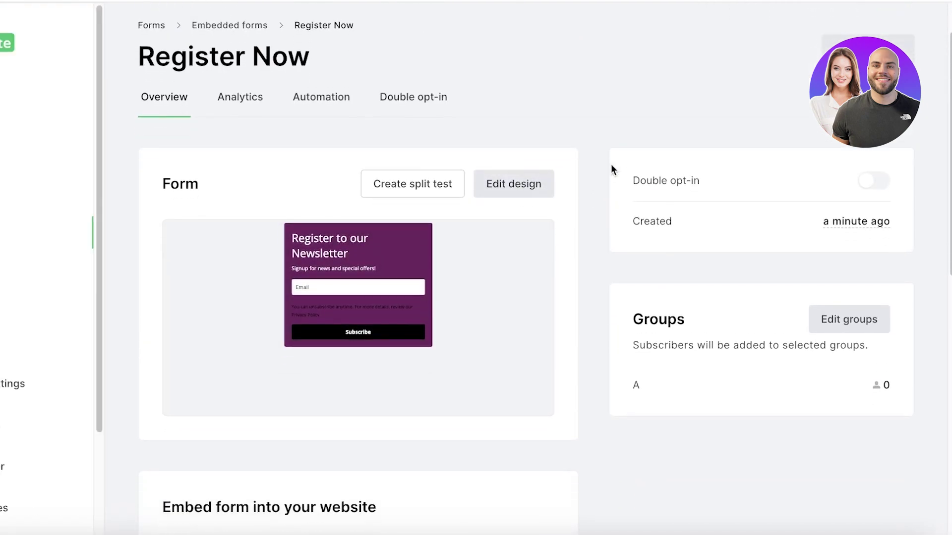
{"action": "scroll", "coordinate": [504, 168], "scroll_direction": "down", "scroll_amount": 10}
{"action": "scroll", "coordinate": [444, 177], "scroll_direction": "up", "scroll_amount": 3}
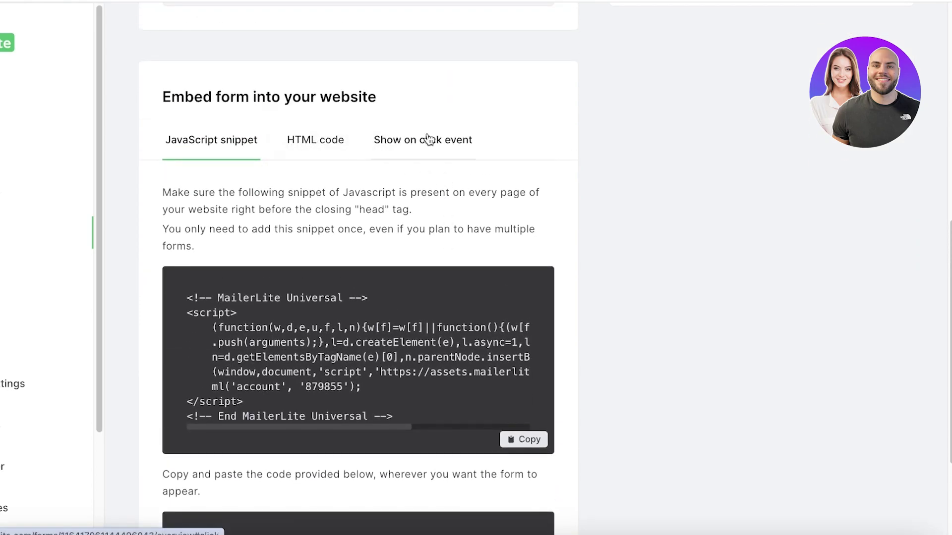
{"action": "left_click", "coordinate": [301, 155]}
{"action": "left_click", "coordinate": [528, 476]}
{"action": "scroll", "coordinate": [215, 204], "scroll_direction": "down", "scroll_amount": 1}
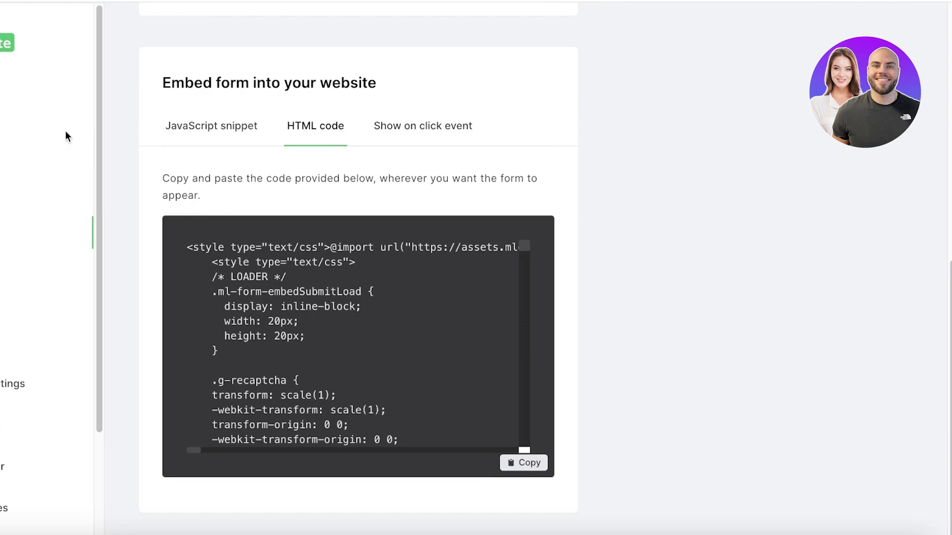
{"action": "scroll", "coordinate": [711, 201], "scroll_direction": "up", "scroll_amount": 10}
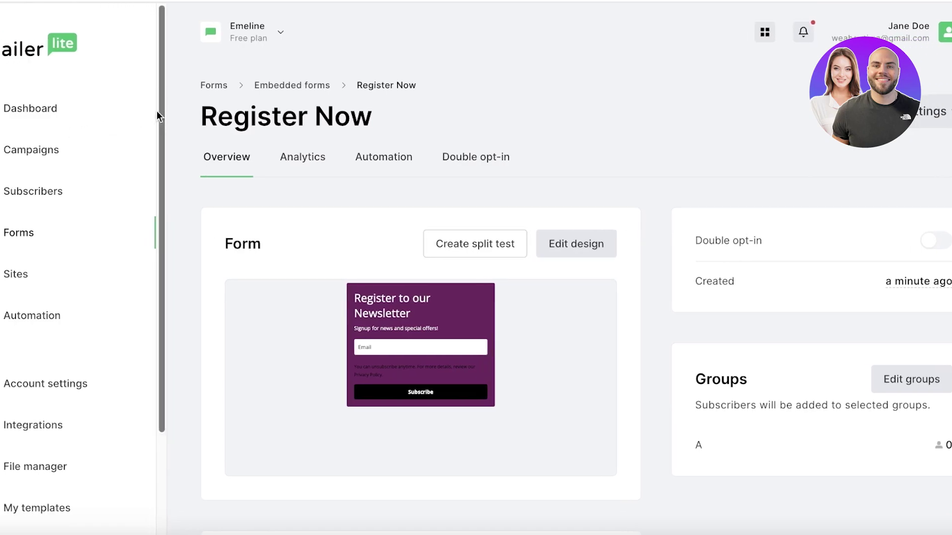
Start a new campaign from the Campaigns overview and review the campaign type options.
{"action": "left_click", "coordinate": [48, 150]}
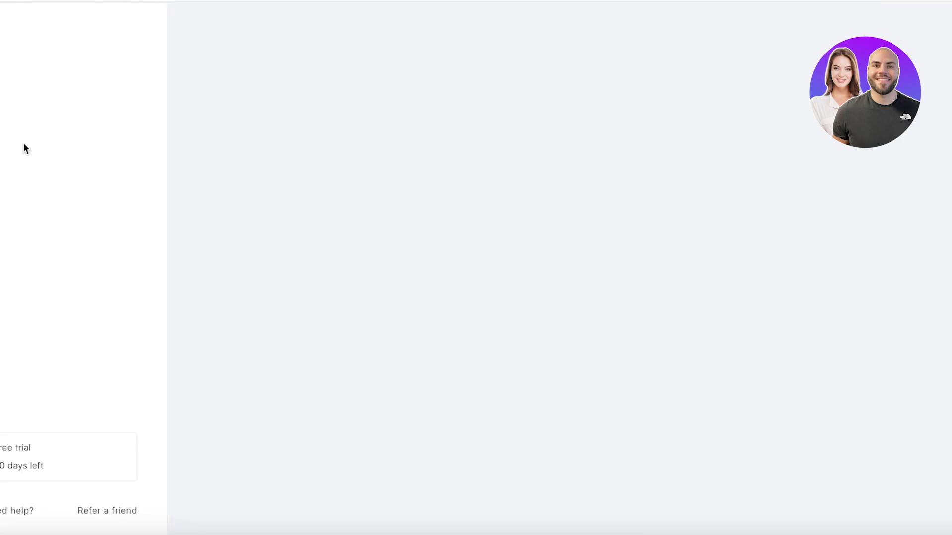
{"action": "left_click", "coordinate": [578, 468]}
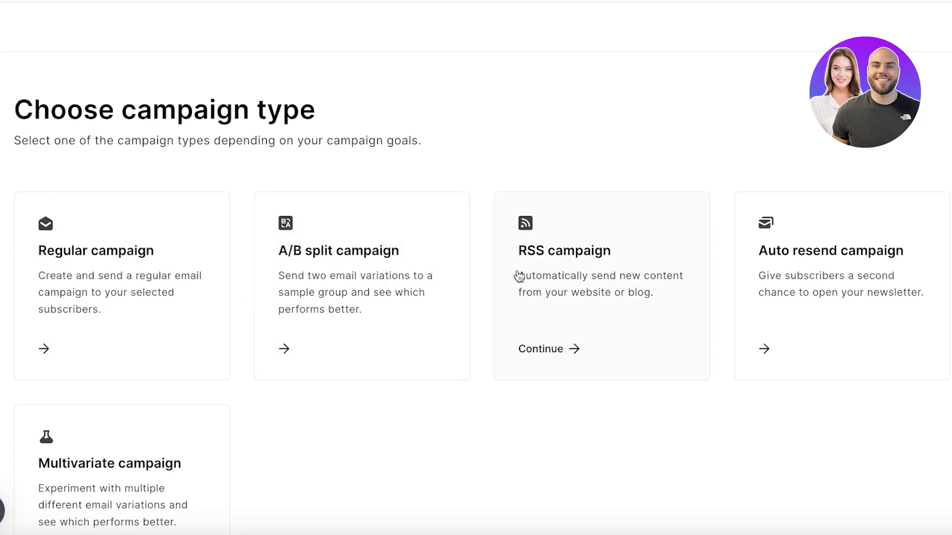
{"action": "scroll", "coordinate": [835, 203], "scroll_direction": "down", "scroll_amount": 2}
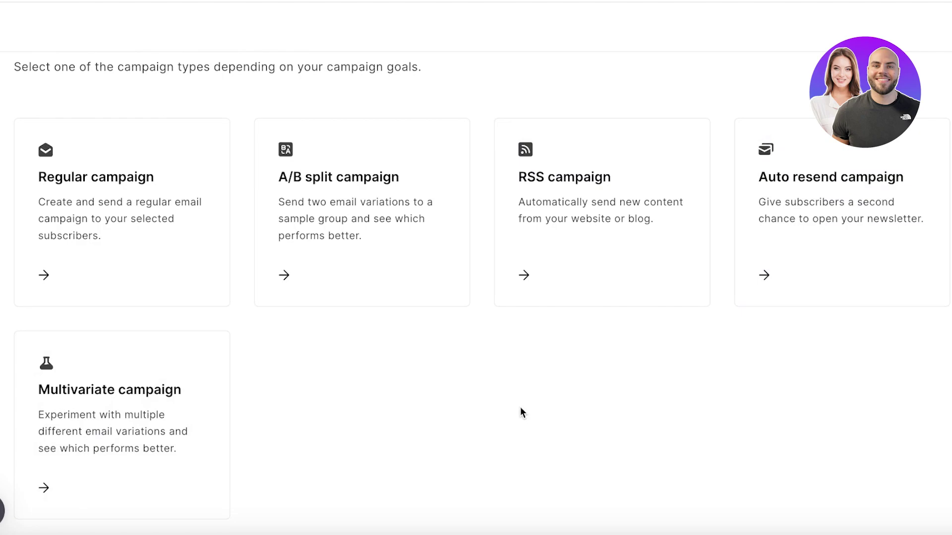
{"action": "scroll", "coordinate": [416, 236], "scroll_direction": "up", "scroll_amount": 1}
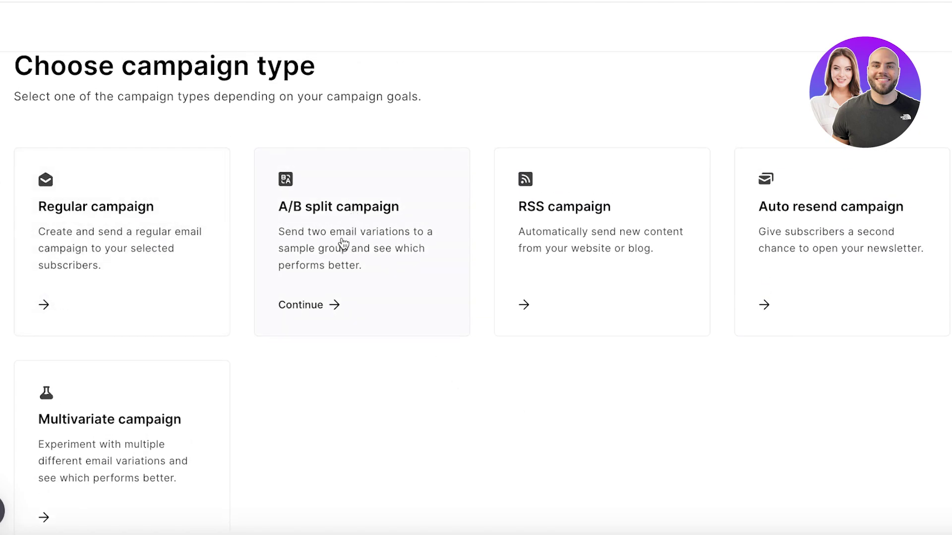
{"action": "scroll", "coordinate": [578, 81], "scroll_direction": "up", "scroll_amount": 1}
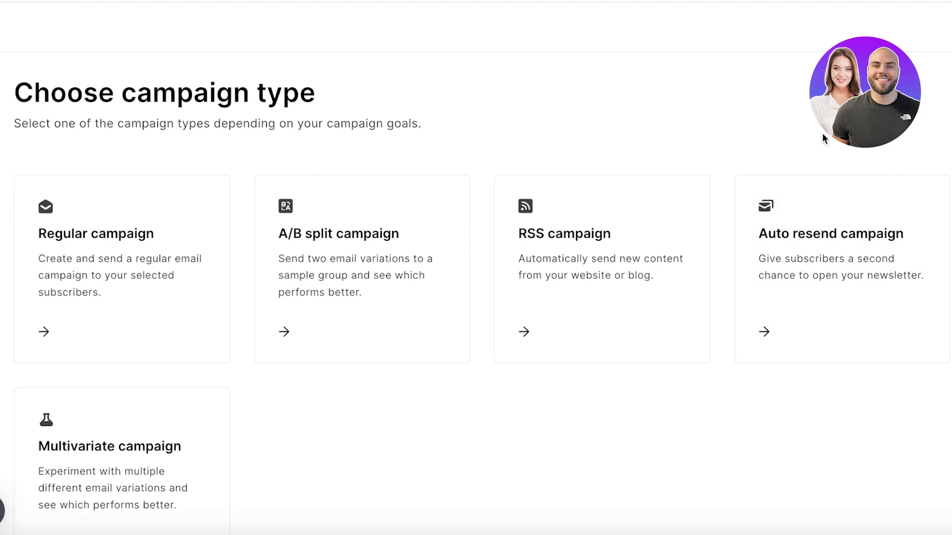
{"action": "scroll", "coordinate": [818, 148], "scroll_direction": "down", "scroll_amount": 1}
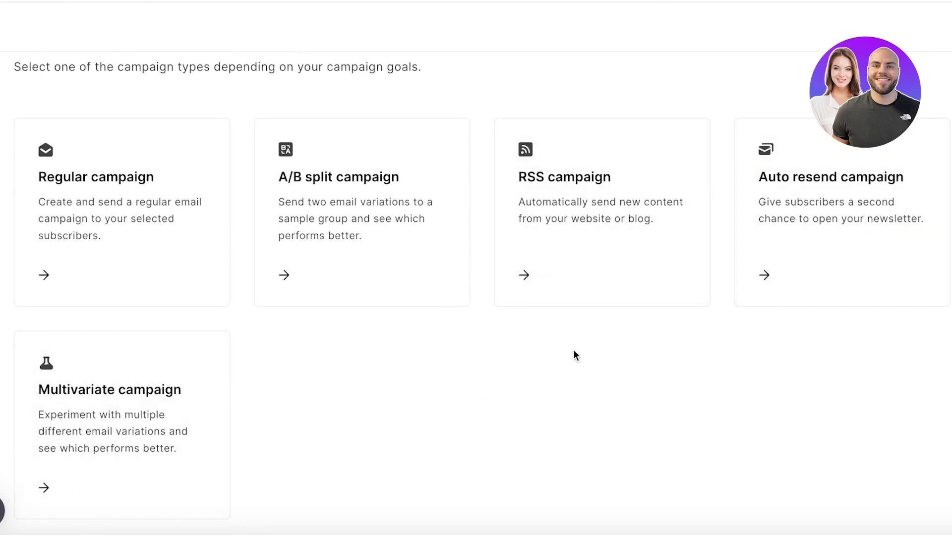
Create a Regular campaign named 'Welcome' and enter a welcome subject line.
{"action": "left_click", "coordinate": [171, 209]}
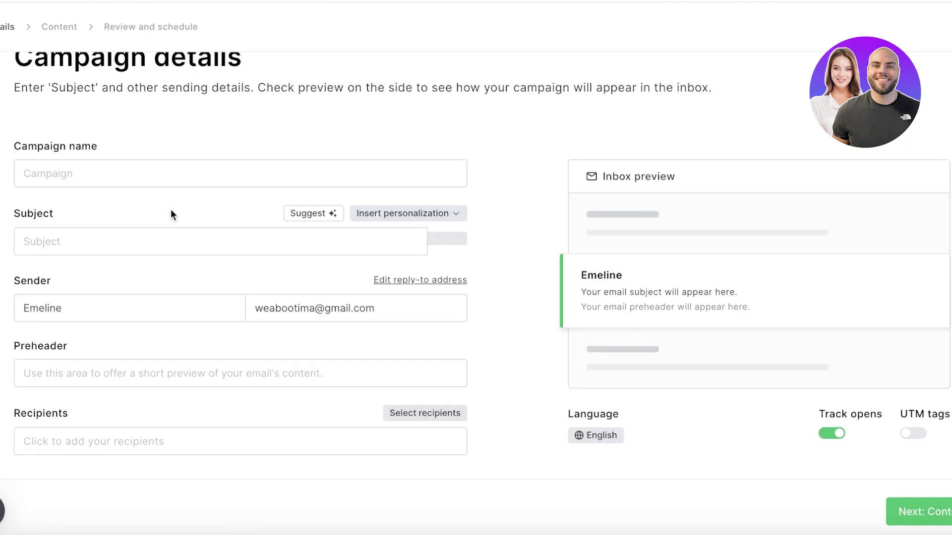
{"action": "left_click", "coordinate": [279, 177]}
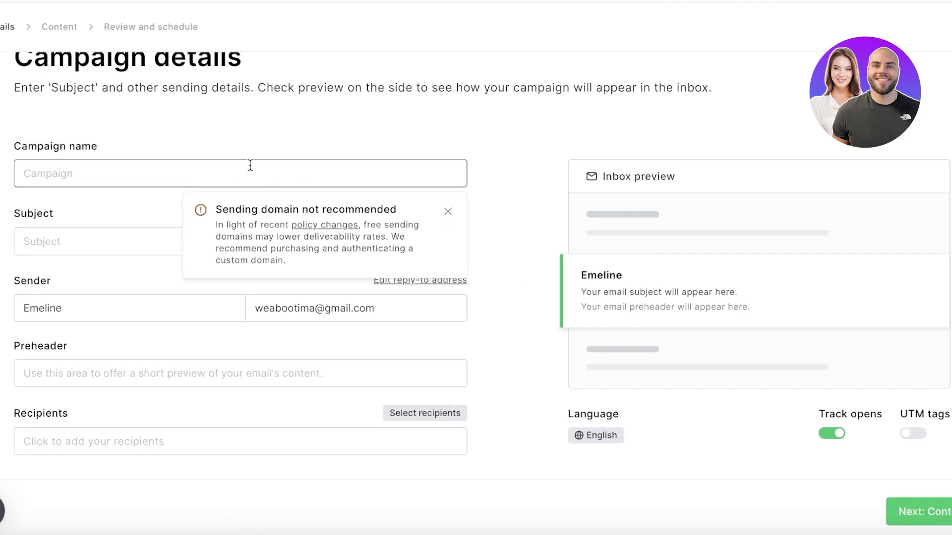
{"action": "scroll", "coordinate": [129, 119], "scroll_direction": "up", "scroll_amount": 1}
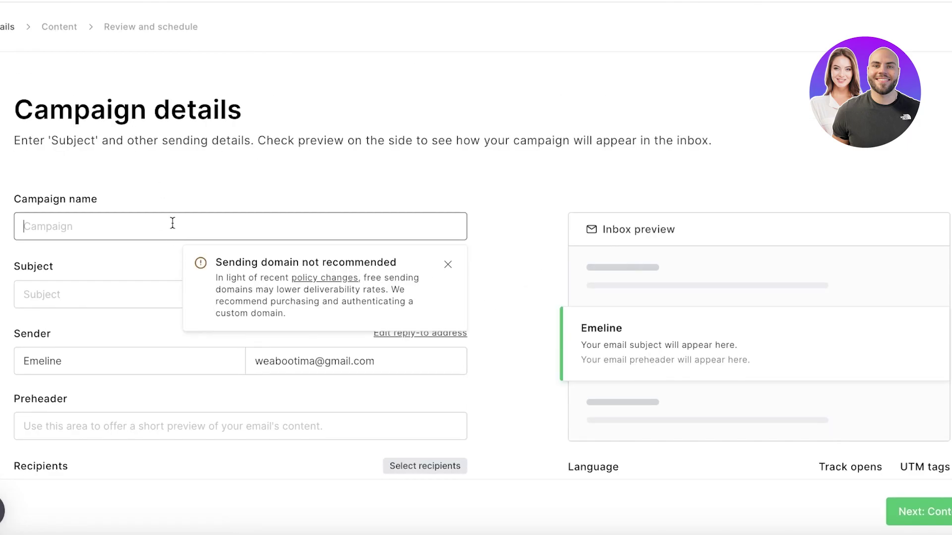
{"action": "type", "text": "A"}
{"action": "key", "text": "BackSpace"}
{"action": "type", "text": "Welcome"}
{"action": "left_click", "coordinate": [103, 300]}
{"action": "type", "text": "Welcometo Emeline"}
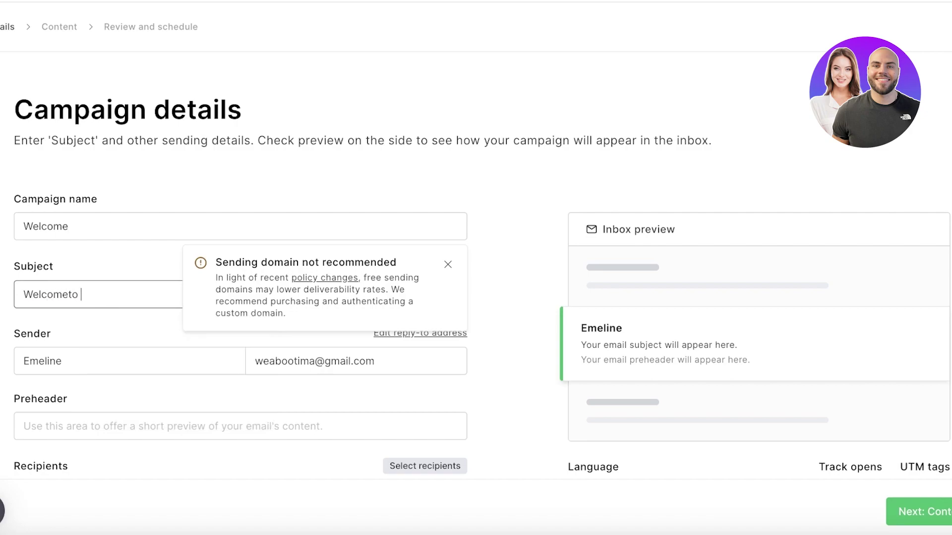
Dismiss the sending-domain warning and set the preheader to 'thanks for signing up'.
{"action": "left_click", "coordinate": [139, 366]}
{"action": "left_click", "coordinate": [403, 360]}
{"action": "scroll", "coordinate": [402, 360], "scroll_direction": "down", "scroll_amount": 1}
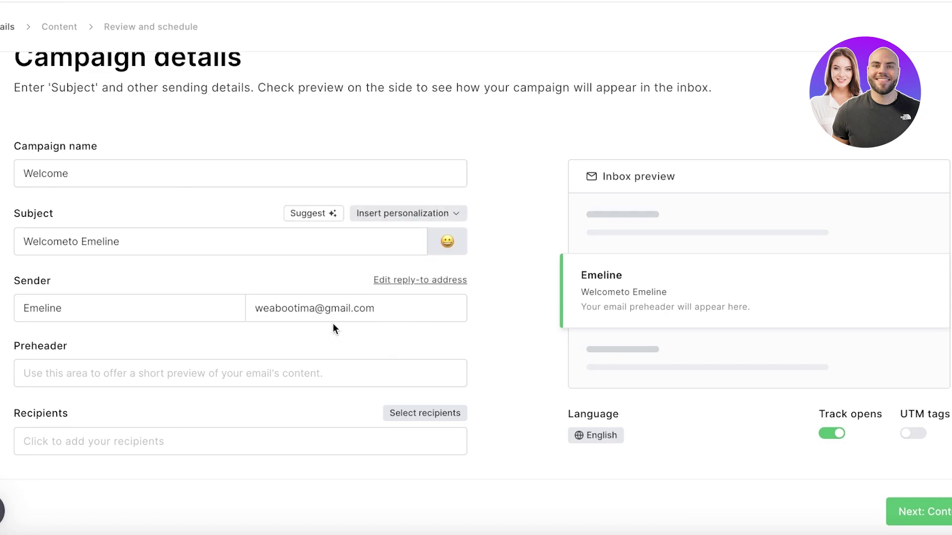
{"action": "left_click", "coordinate": [325, 372]}
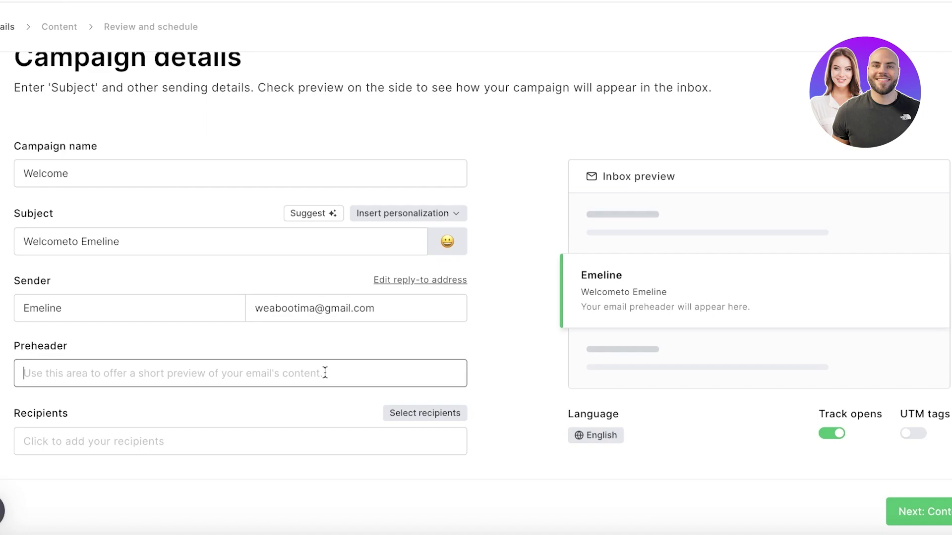
{"action": "type", "text": "thanks "}
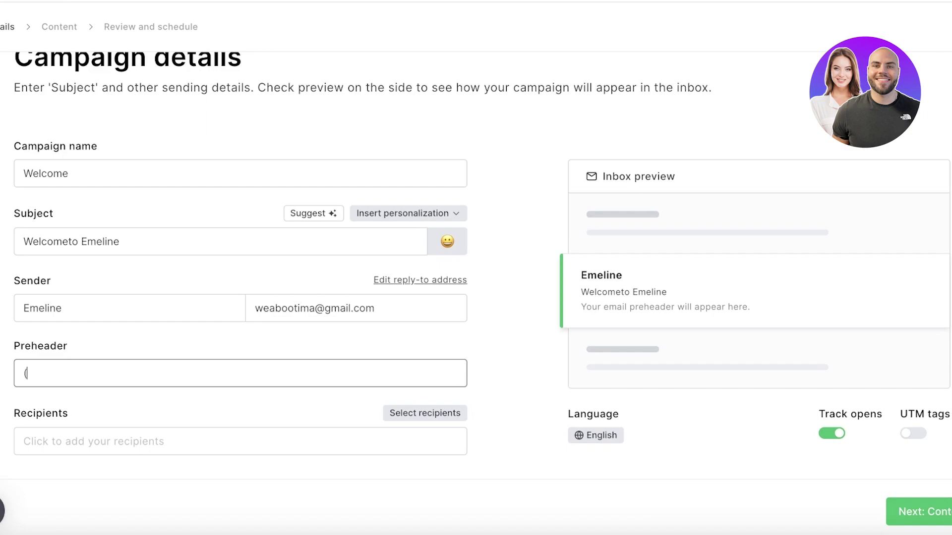
{"action": "type", "text": "for signing up"}
Send to all active subscribers and continue to the email content.
{"action": "left_click", "coordinate": [235, 434]}
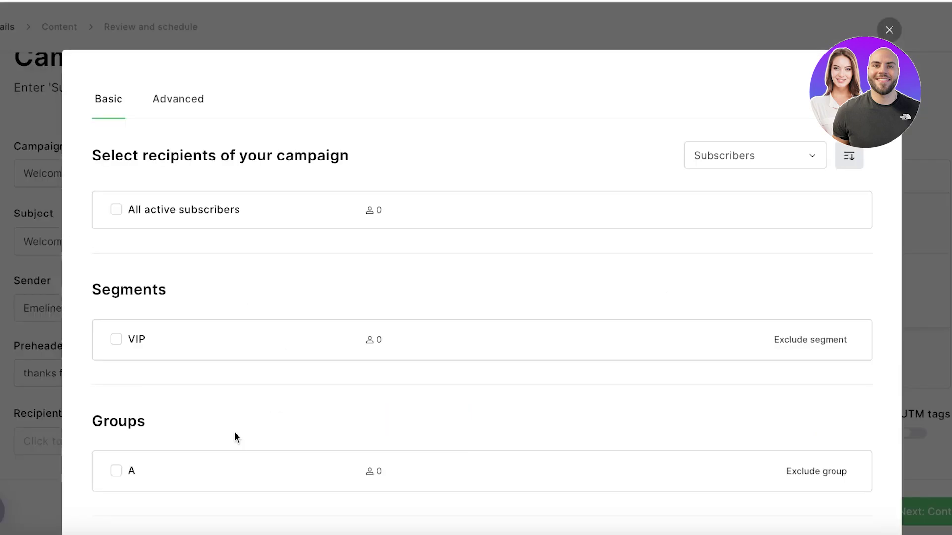
{"action": "left_click", "coordinate": [119, 209]}
{"action": "scroll", "coordinate": [899, 392], "scroll_direction": "down", "scroll_amount": 2}
{"action": "left_click", "coordinate": [843, 471]}
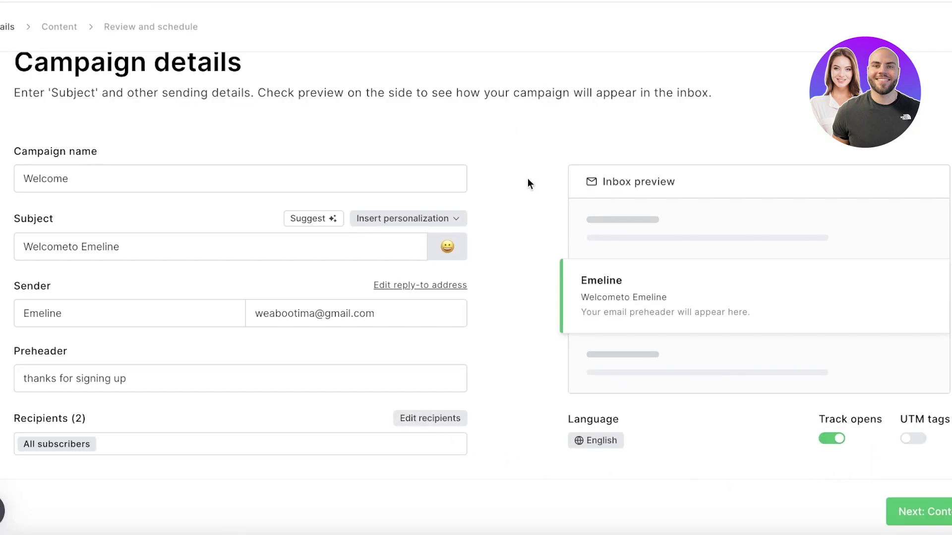
{"action": "left_click", "coordinate": [934, 529]}
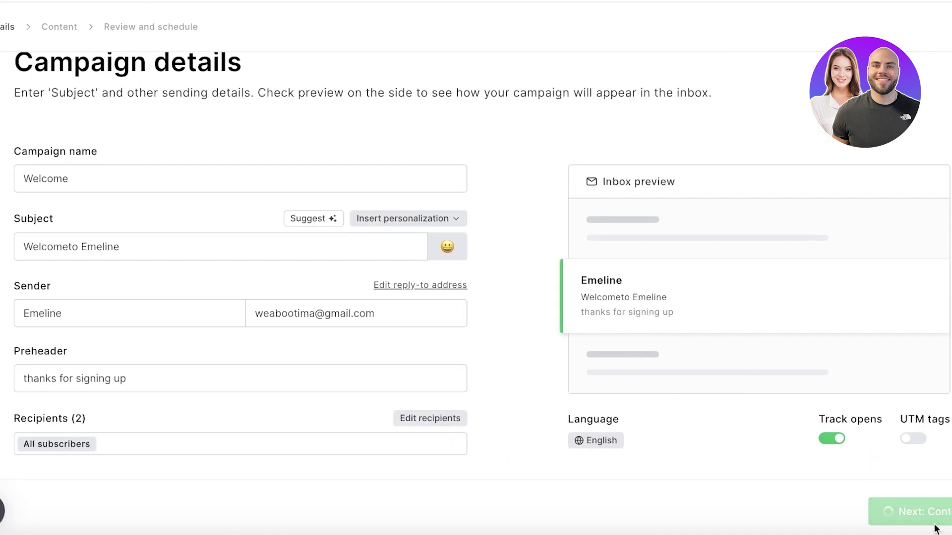
Browse the navigation blocks and brand colour settings in the email editor.
{"action": "scroll", "coordinate": [510, 212], "scroll_direction": "down", "scroll_amount": 3}
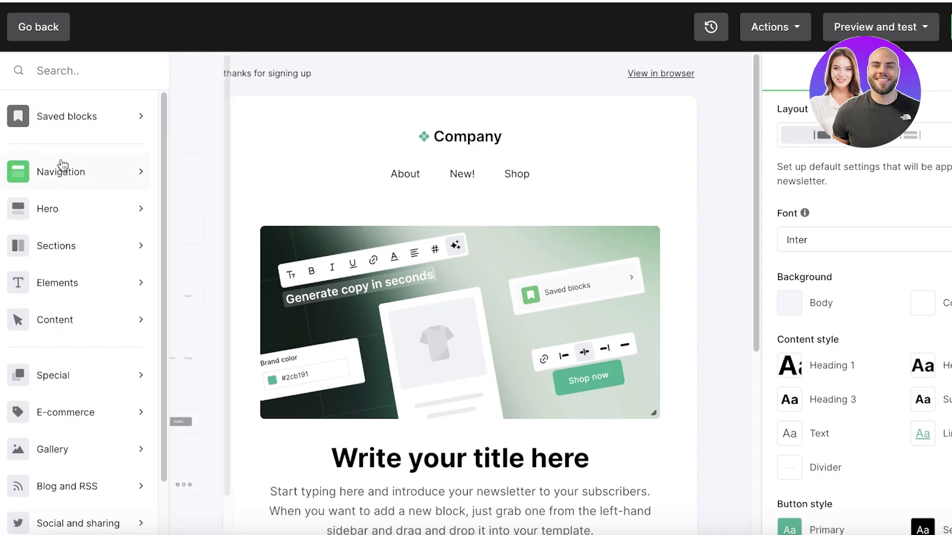
{"action": "left_click", "coordinate": [59, 169]}
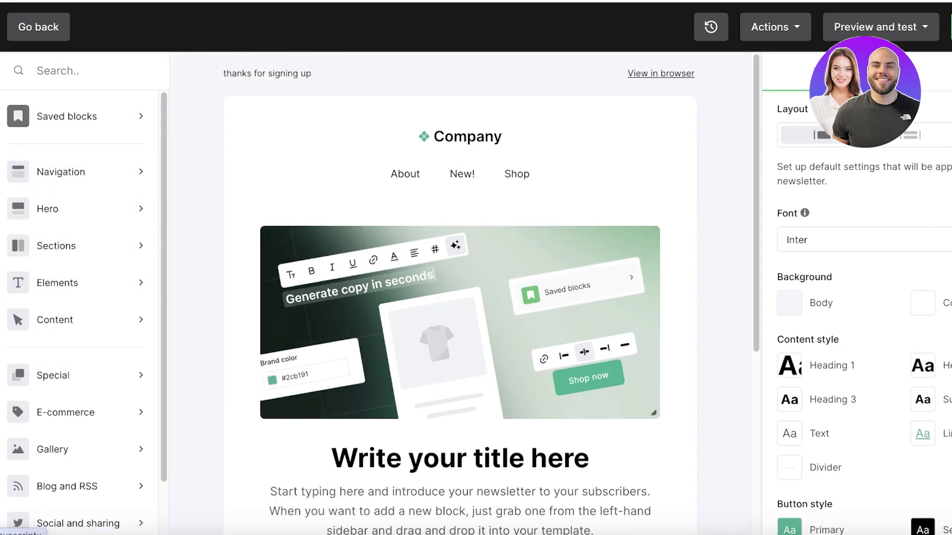
{"action": "scroll", "coordinate": [912, 309], "scroll_direction": "down", "scroll_amount": 1}
{"action": "left_click", "coordinate": [946, 87]}
{"action": "scroll", "coordinate": [446, 298], "scroll_direction": "down", "scroll_amount": 4}
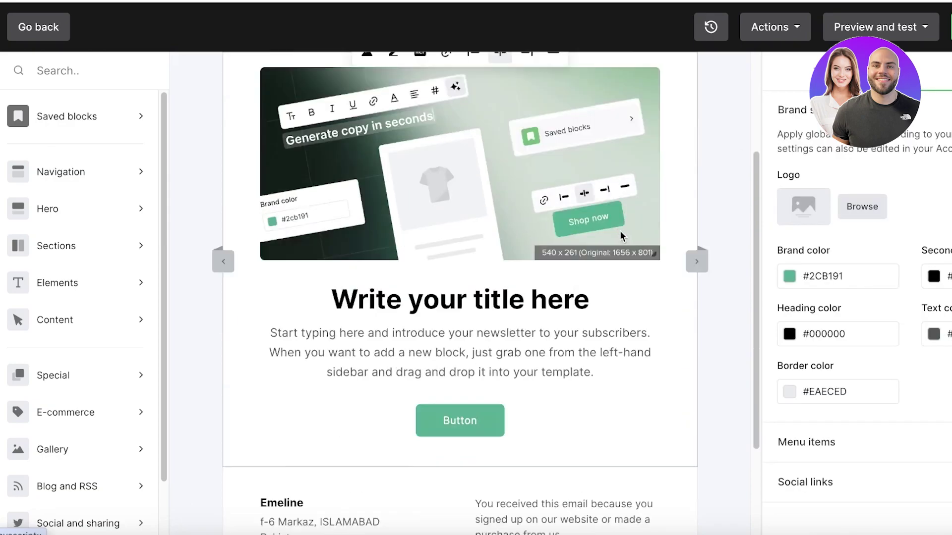
Delete the hero image block and check the header's menu settings.
{"action": "left_click", "coordinate": [366, 248]}
{"action": "scroll", "coordinate": [366, 247], "scroll_direction": "up", "scroll_amount": 1}
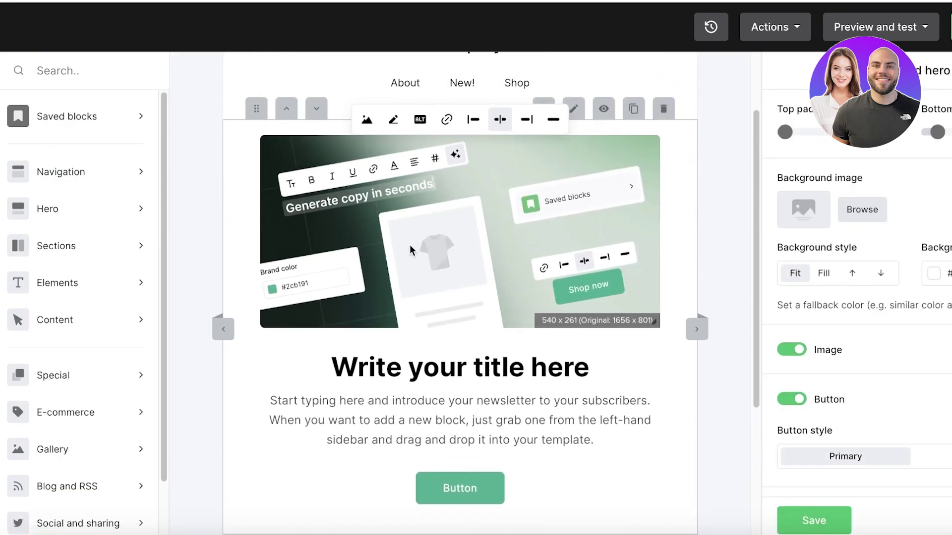
{"action": "left_click", "coordinate": [869, 209]}
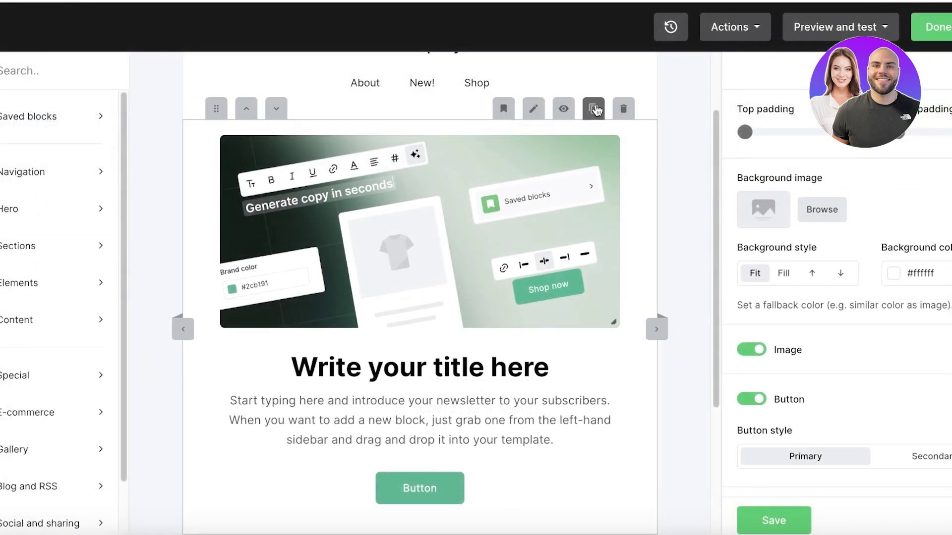
{"action": "left_click", "coordinate": [623, 109]}
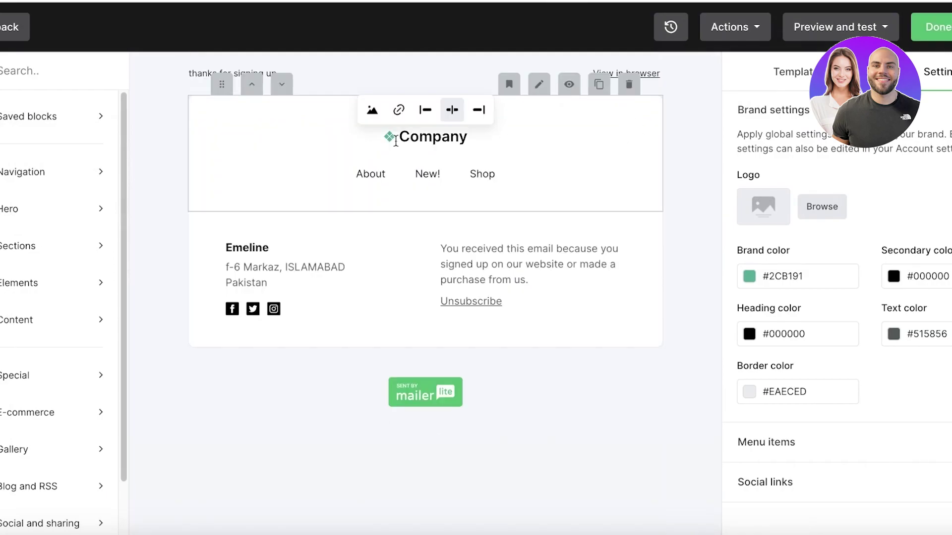
{"action": "left_click", "coordinate": [411, 133]}
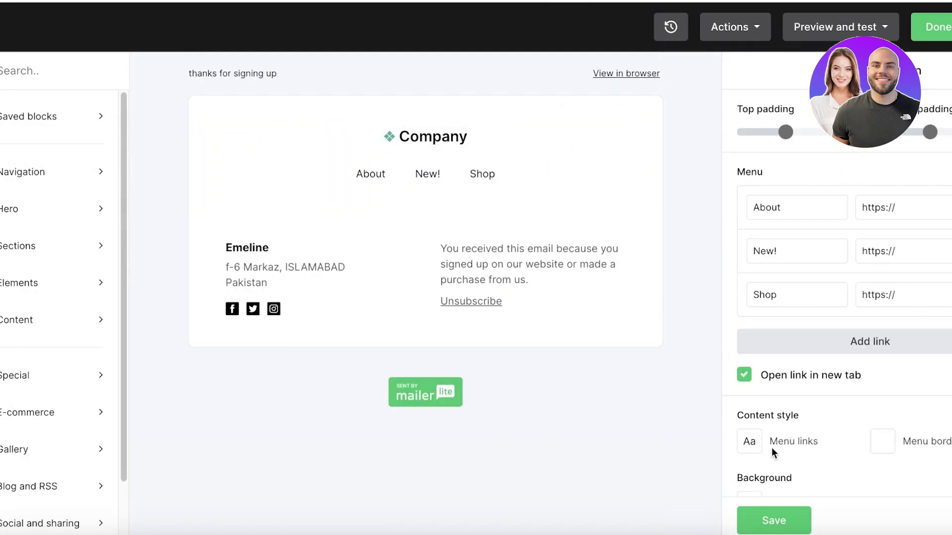
{"action": "scroll", "coordinate": [810, 342], "scroll_direction": "down", "scroll_amount": 1}
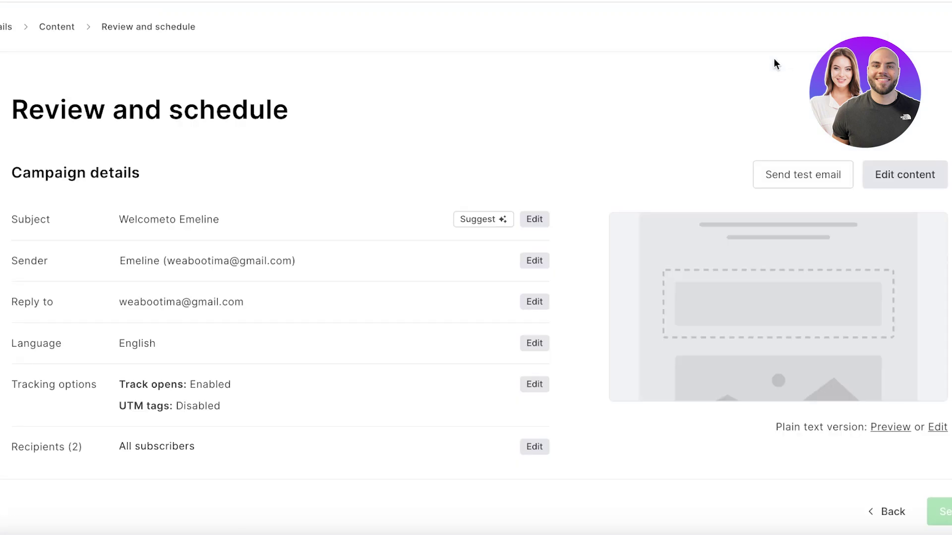
Recheck the campaign details, then return to the Dashboard leaving 'Welcome' as a draft.
{"action": "left_click", "coordinate": [3, 35]}
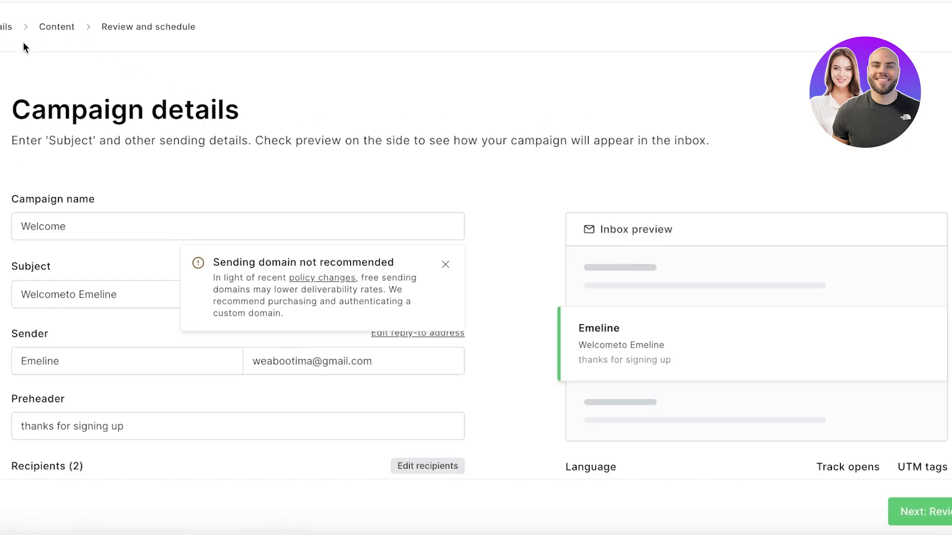
{"action": "scroll", "coordinate": [945, 64], "scroll_direction": "down", "scroll_amount": 1}
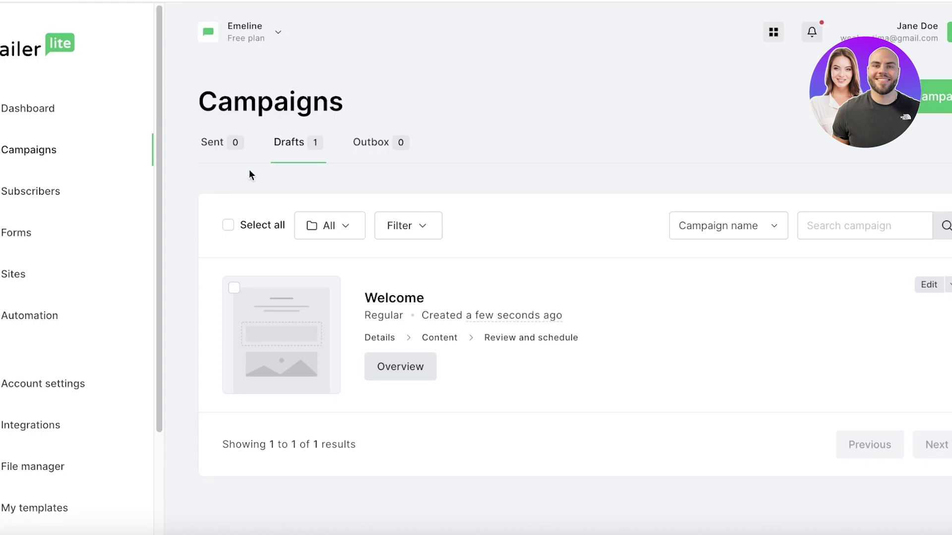
{"action": "left_click", "coordinate": [72, 121]}
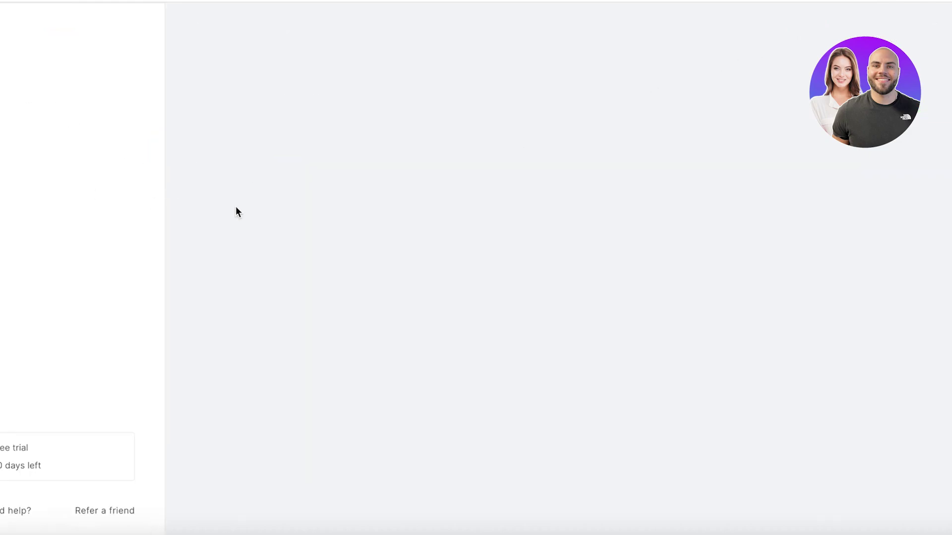